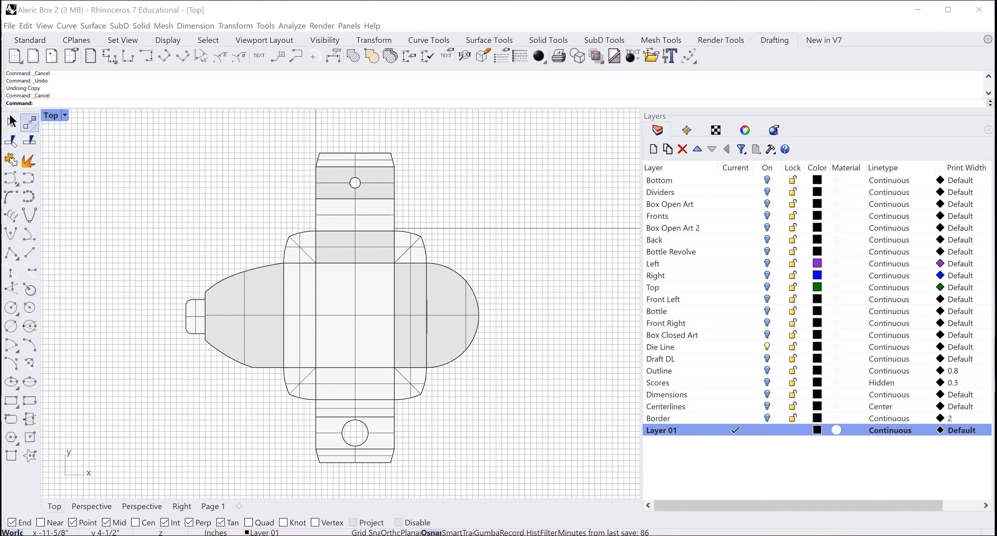
pyautogui.click(11, 124)
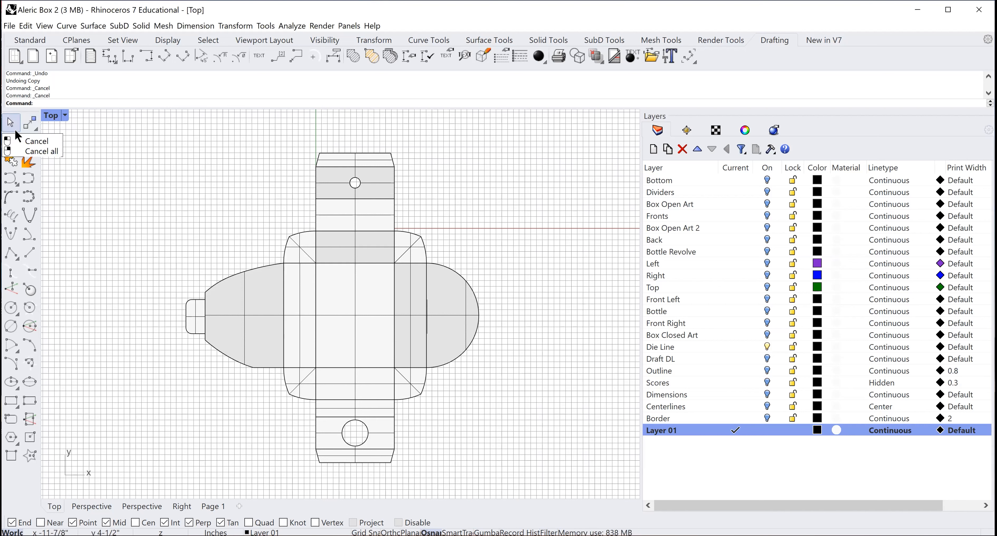
pyautogui.click(361, 305)
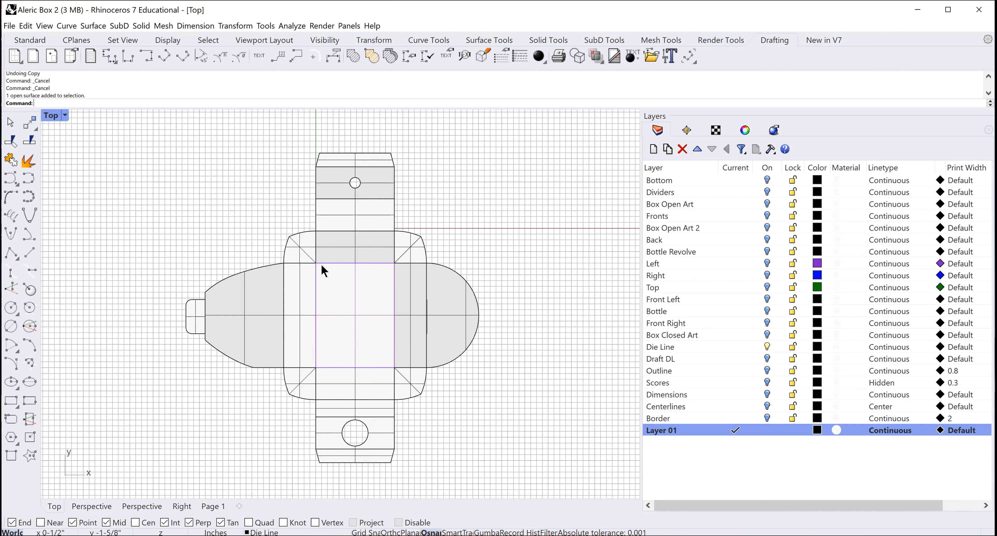
pyautogui.click(7, 126)
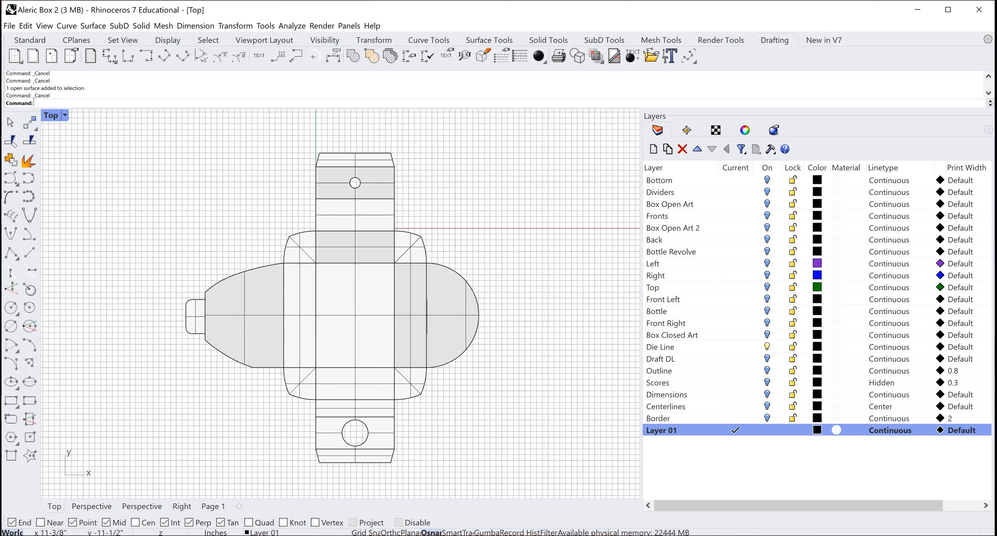
# Open the selection filter and keep Sub-objects selection enabled so that surface edges can be picked.
pyautogui.click(549, 533)
pyautogui.moveTo(673, 126); pyautogui.dragTo(572, 133)
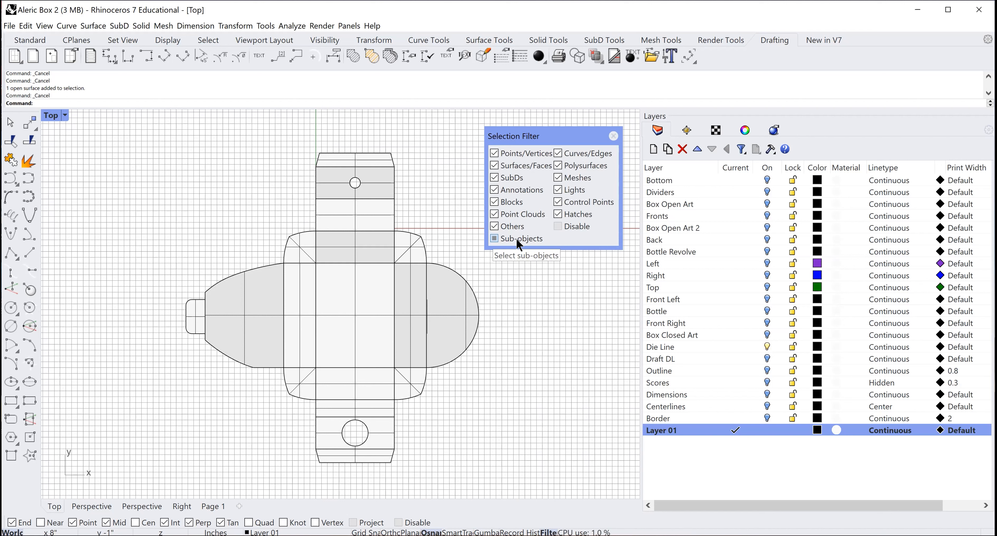
pyautogui.click(494, 238)
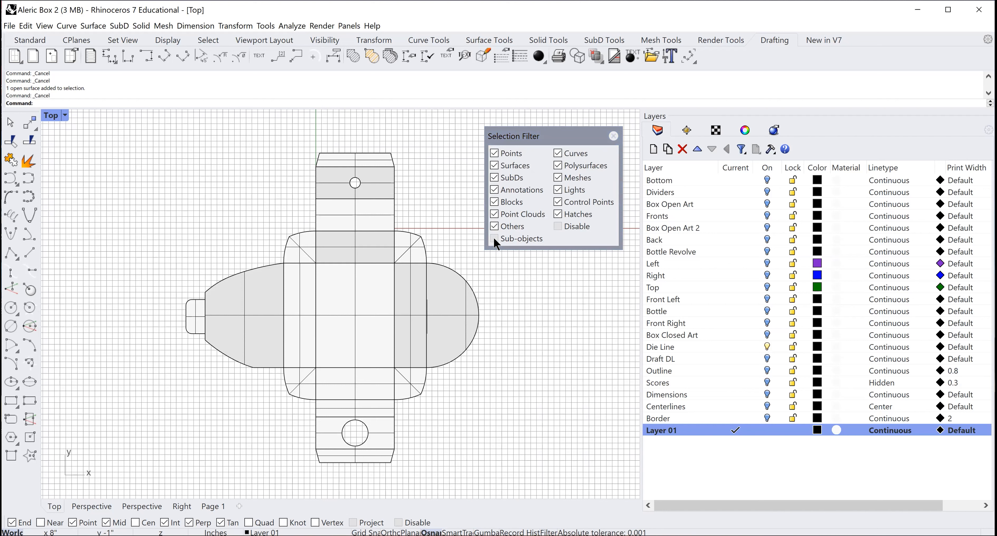
pyautogui.click(494, 239)
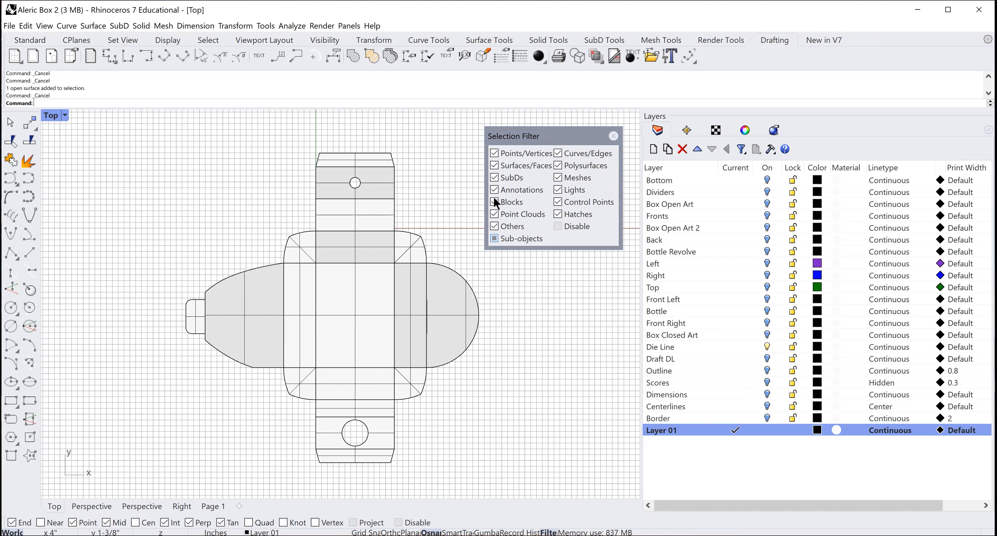
# Copy the outer edges of the rounded flap and adjacent corner flap, one panel edge and the small hole's edge to empty space beside the box layout.
pyautogui.click(470, 289)
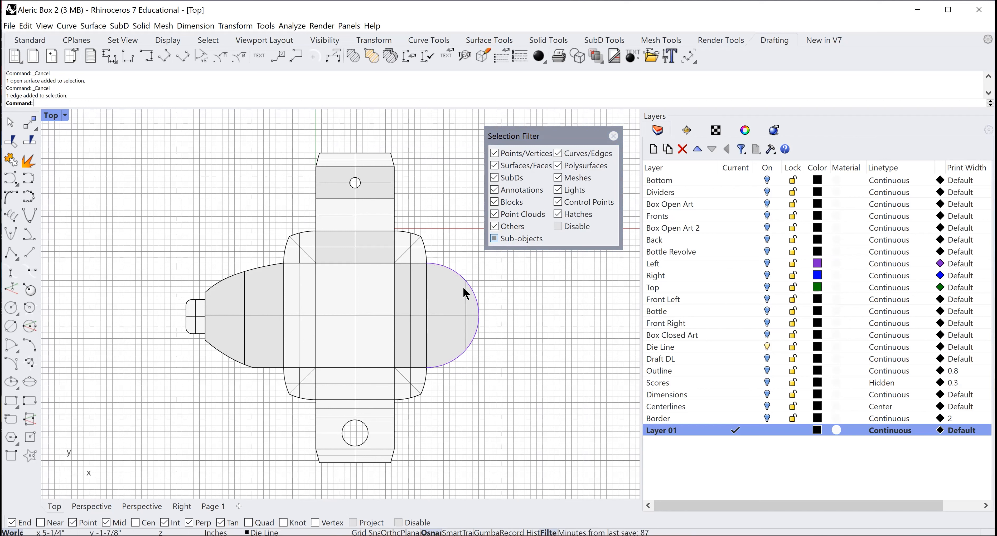
pyautogui.click(427, 244)
pyautogui.click(414, 232)
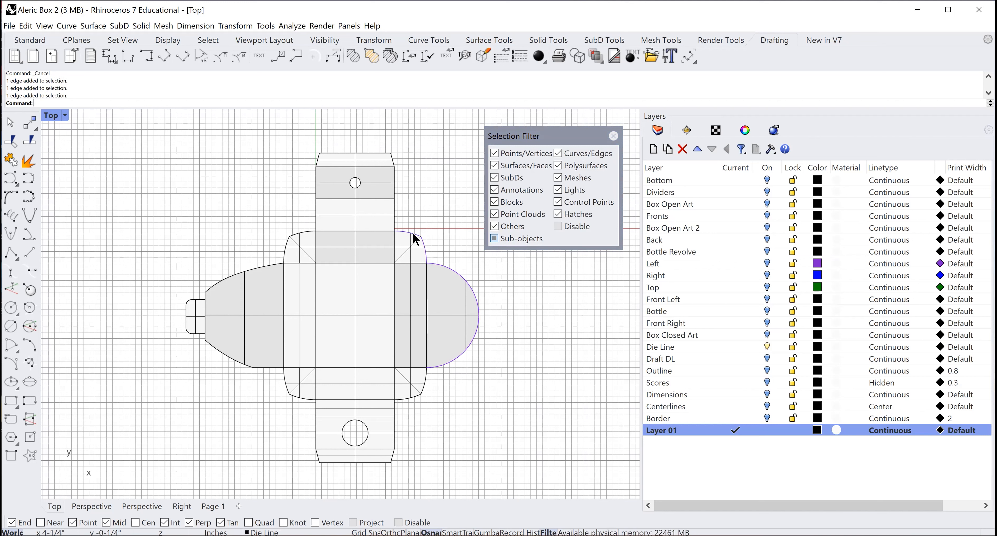
pyautogui.click(373, 230)
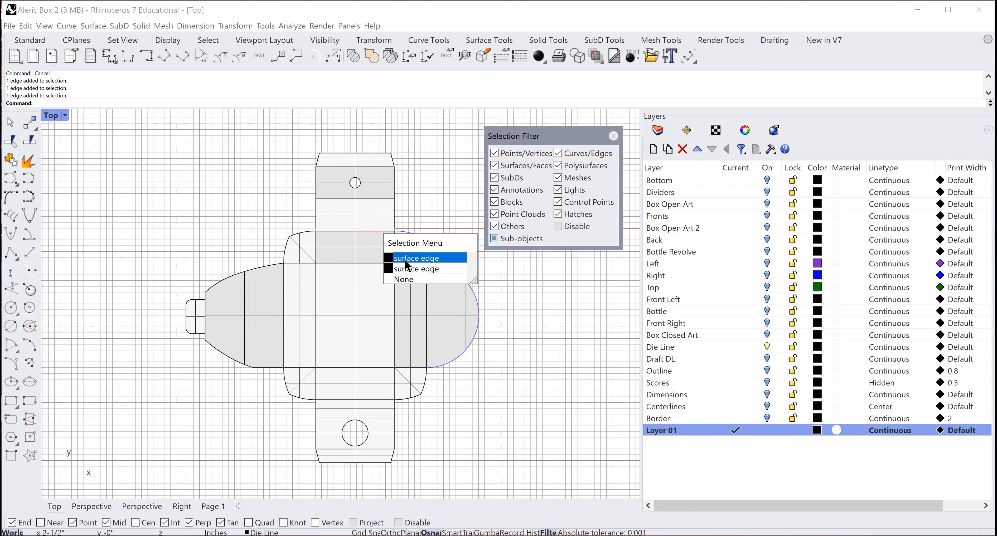
pyautogui.click(416, 258)
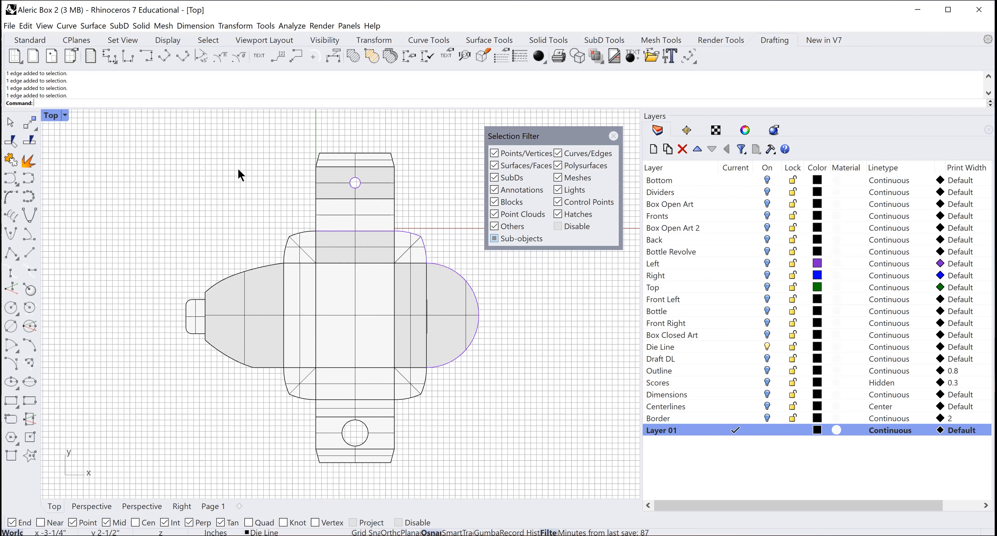
pyautogui.click(28, 123)
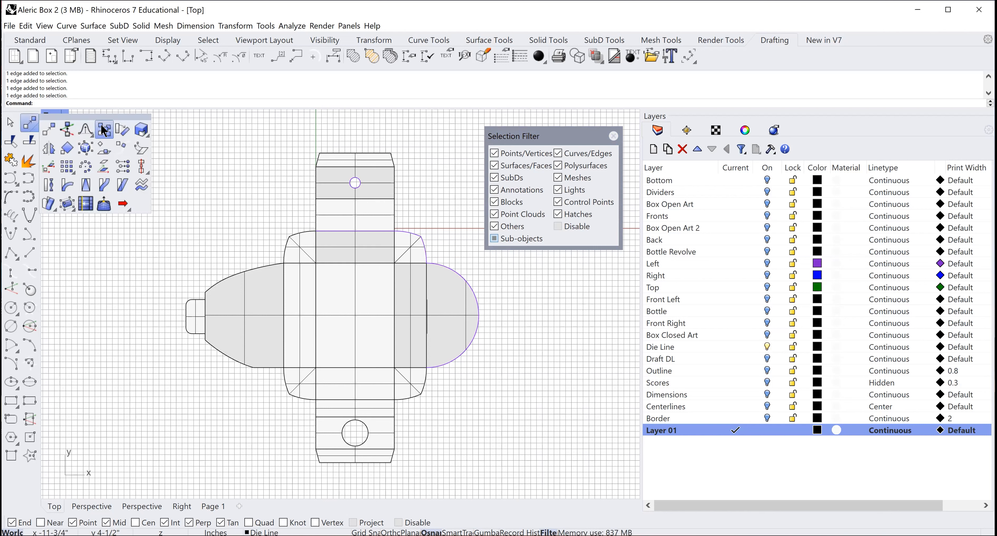
pyautogui.click(103, 131)
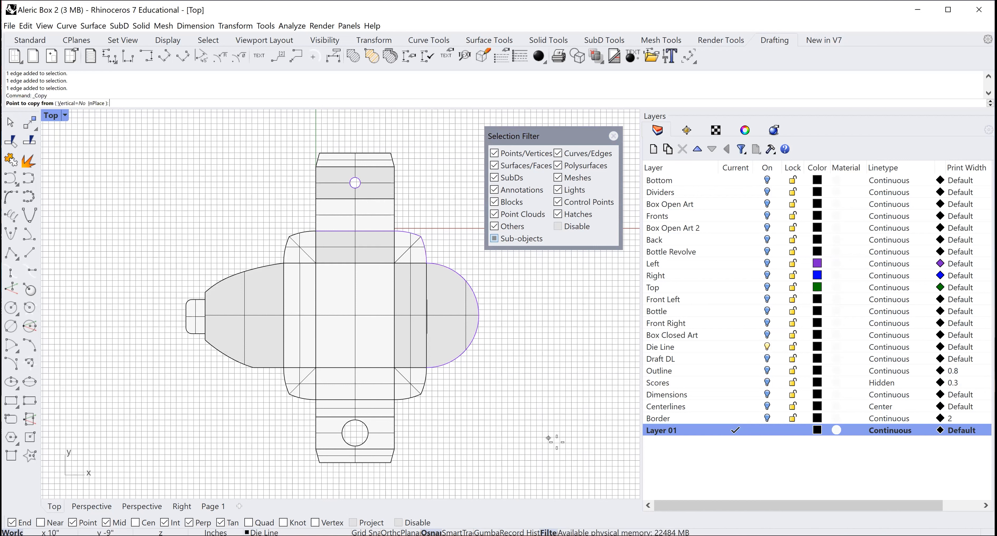
pyautogui.click(470, 345)
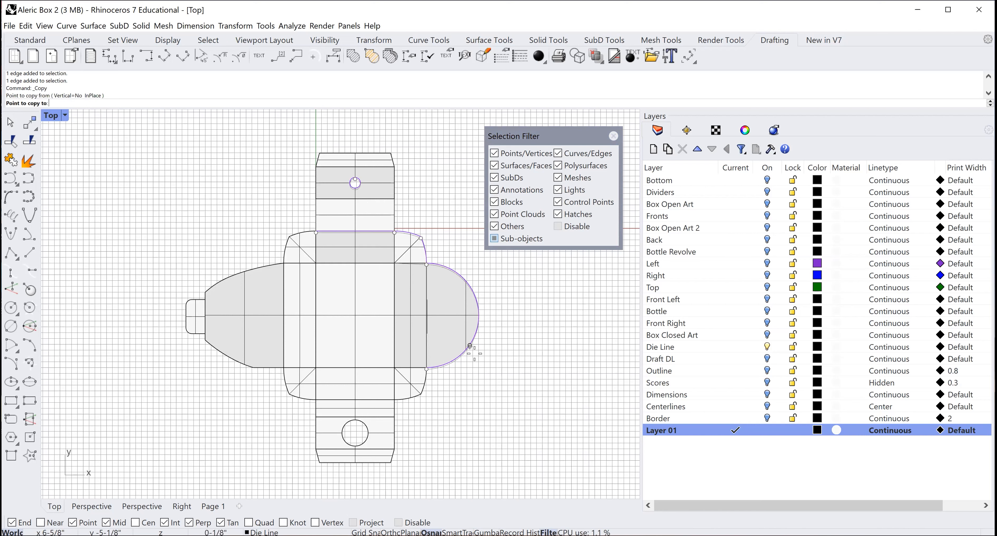
pyautogui.click(569, 385)
pyautogui.press('Return')
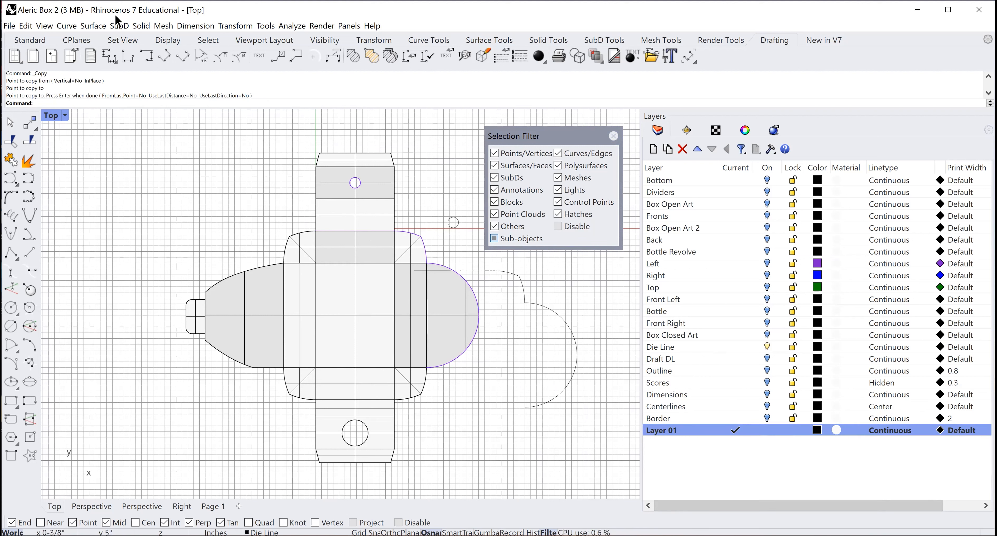
# Undo the copy of the edges and clear the selection.
pyautogui.click(26, 26)
pyautogui.click(39, 37)
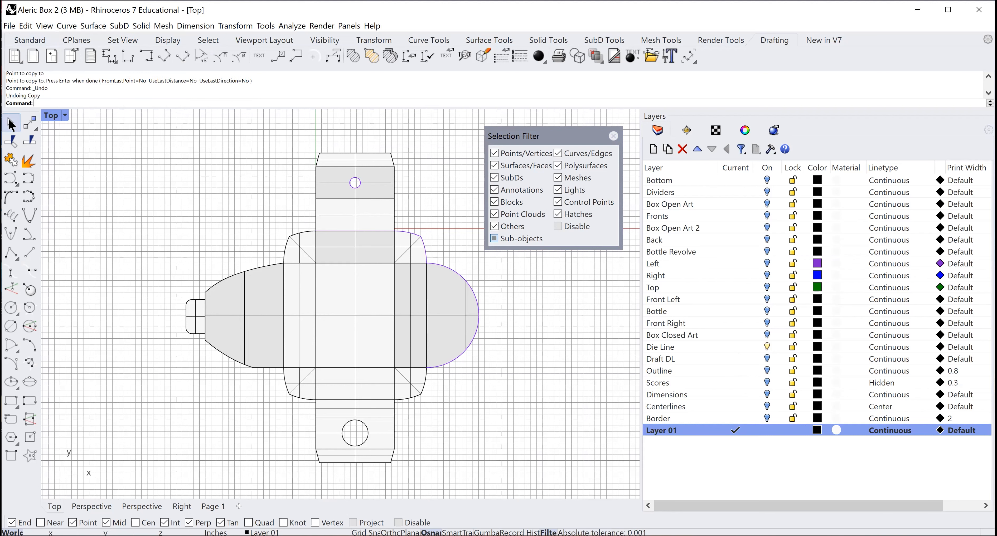
pyautogui.press('Escape')
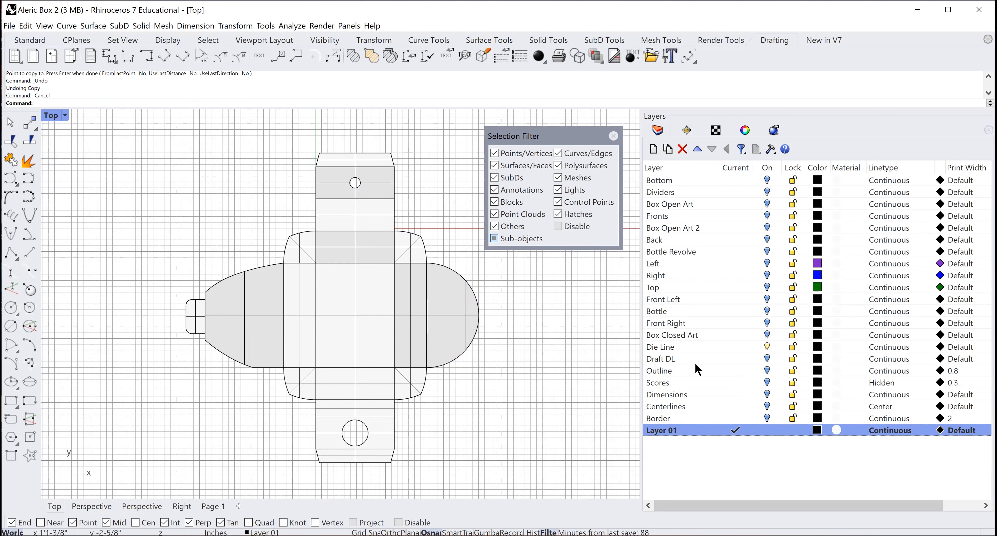
# Make Draft DL the current layer and turn off the Die Line layer.
pyautogui.click(734, 360)
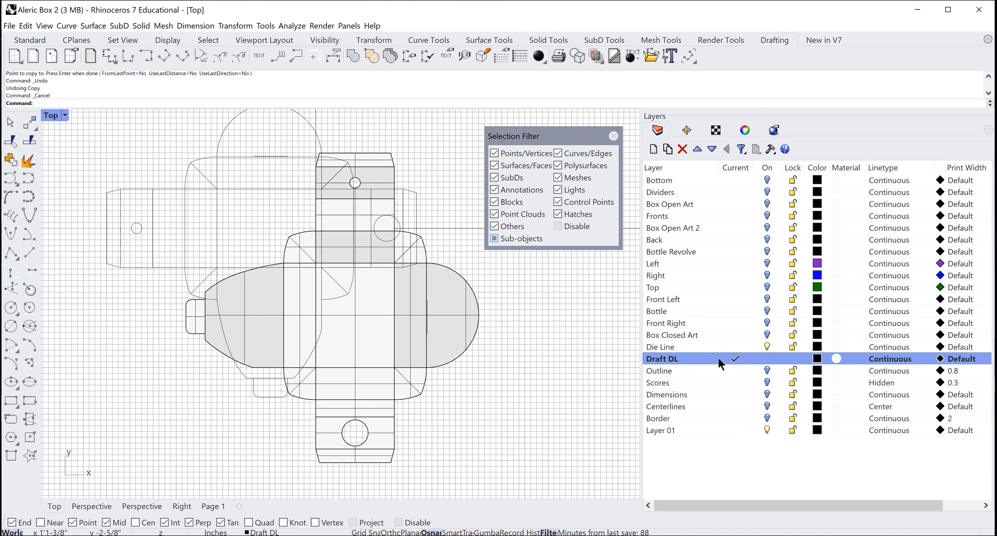
pyautogui.click(766, 347)
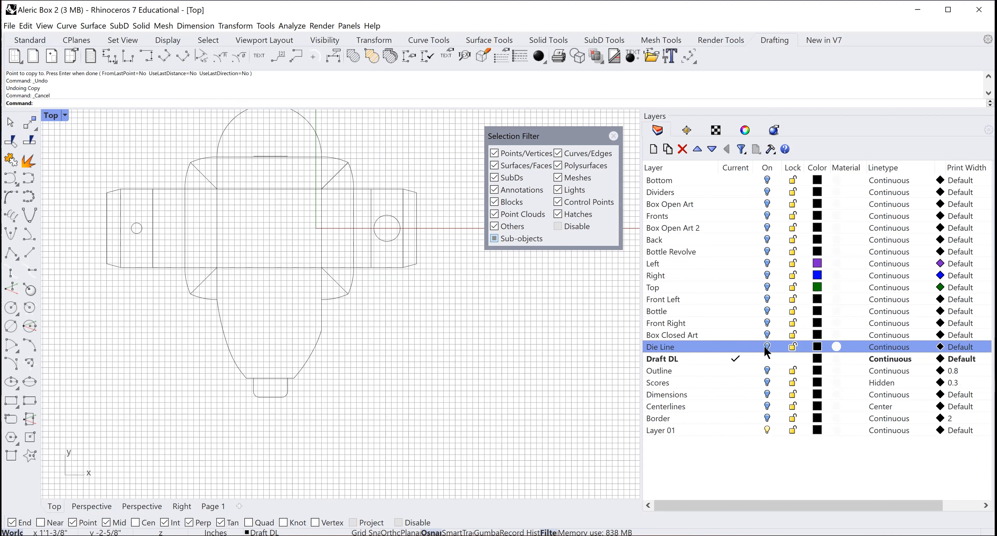
pyautogui.moveTo(466, 332); pyautogui.dragTo(503, 386, button='right')
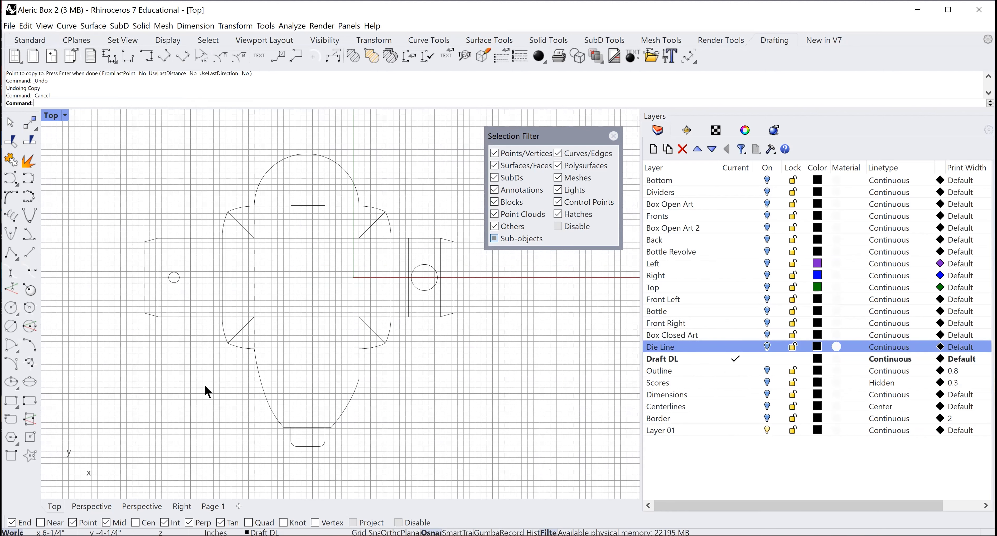
pyautogui.moveTo(519, 266); pyautogui.dragTo(521, 279, button='right')
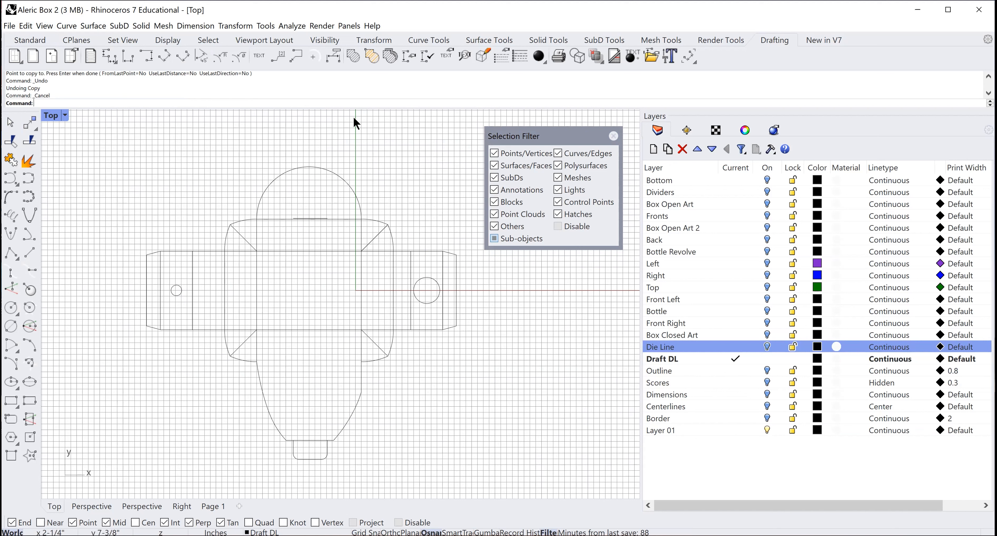
# Test-select the rounded flap curve and the corner flap curve in the draft linework, and close the selection filter.
pyautogui.press('Escape')
pyautogui.click(330, 169)
pyautogui.press('Escape')
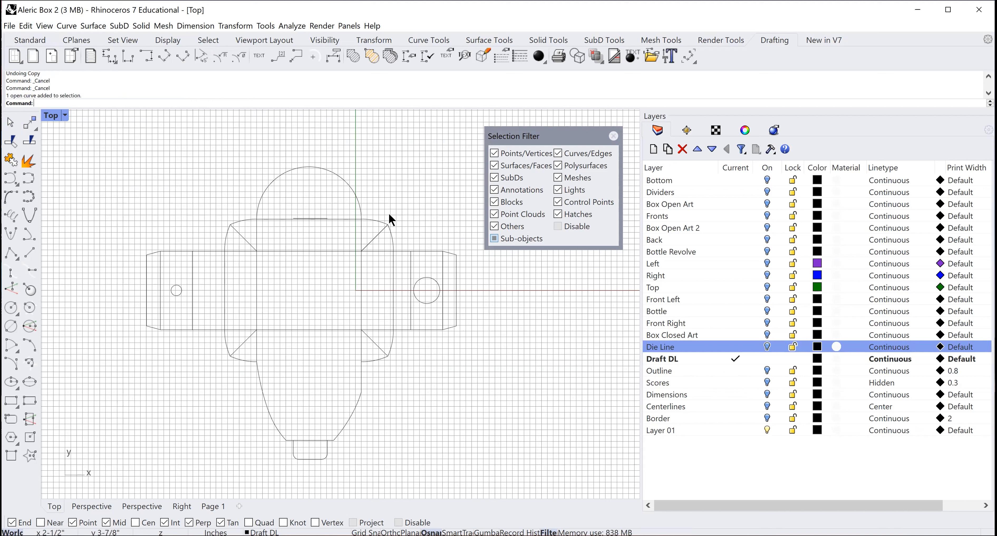
pyautogui.click(373, 221)
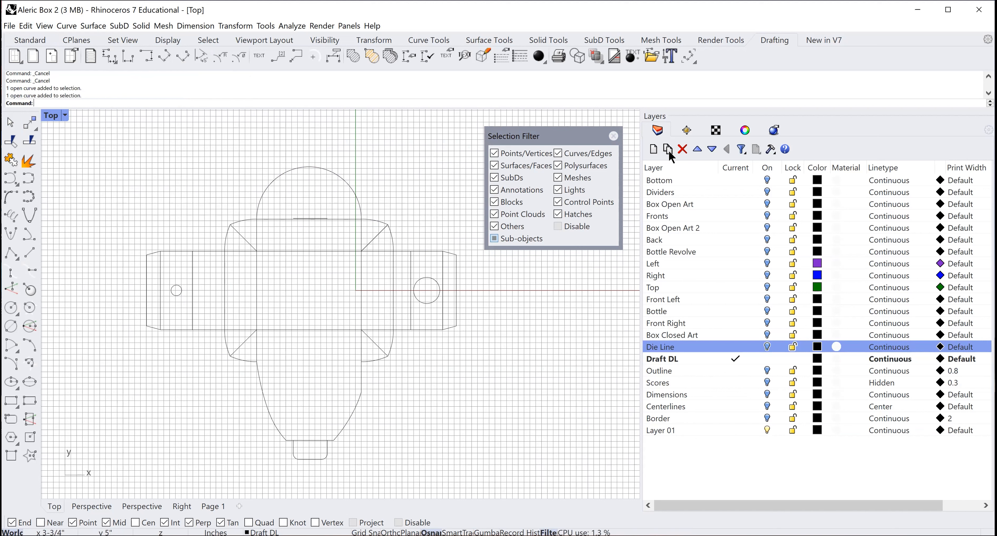
pyautogui.click(614, 137)
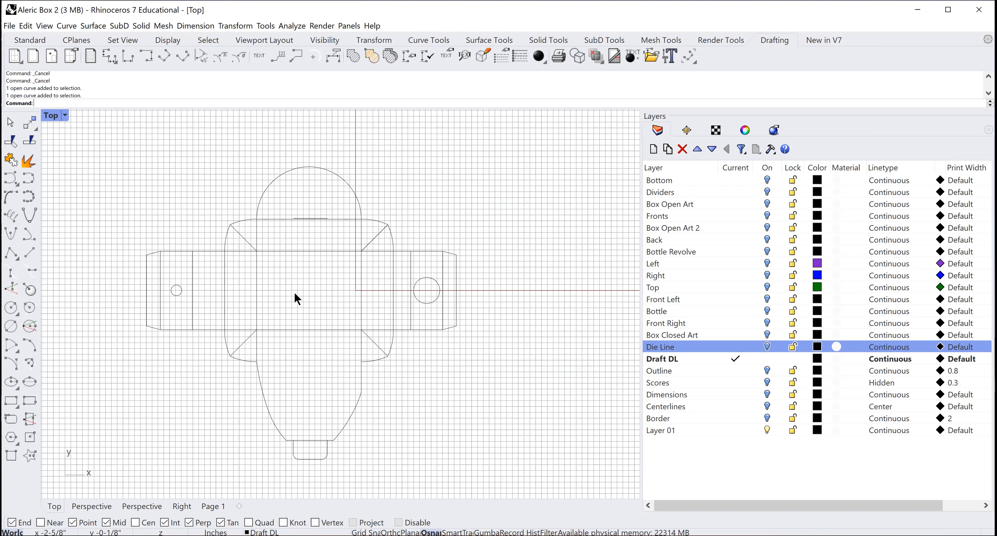
# Set the print width of the rounded flap arc and the two outer curves of the upper-right corner flap to 0.8.
pyautogui.moveTo(298, 294); pyautogui.dragTo(336, 282, button='right')
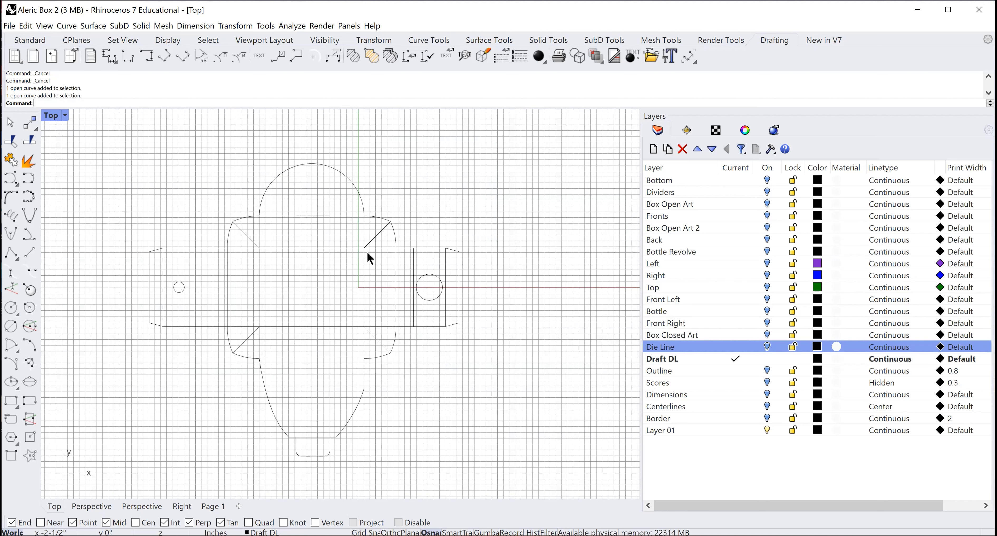
pyautogui.press('Escape')
pyautogui.click(379, 165)
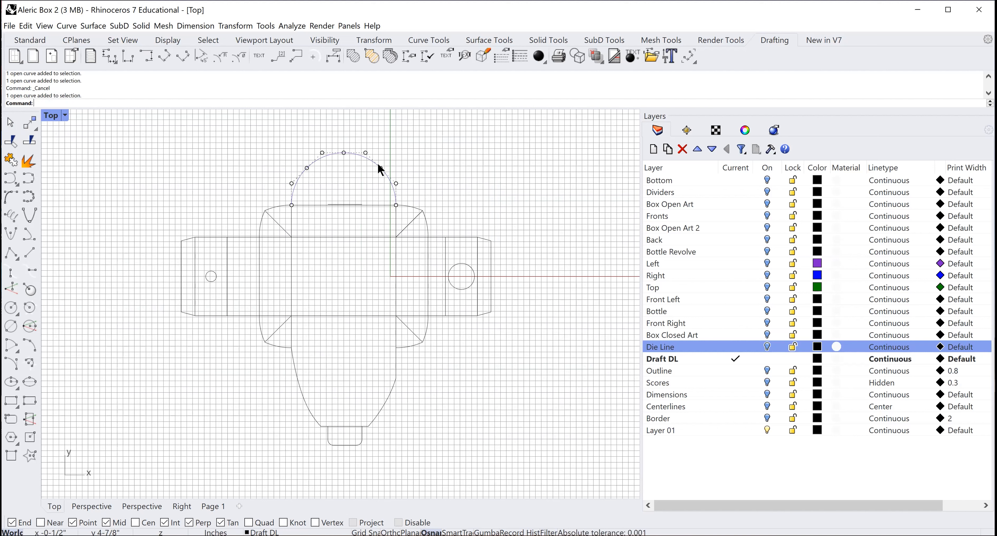
pyautogui.keyDown('shift'); pyautogui.click(413, 208); pyautogui.keyUp('shift')
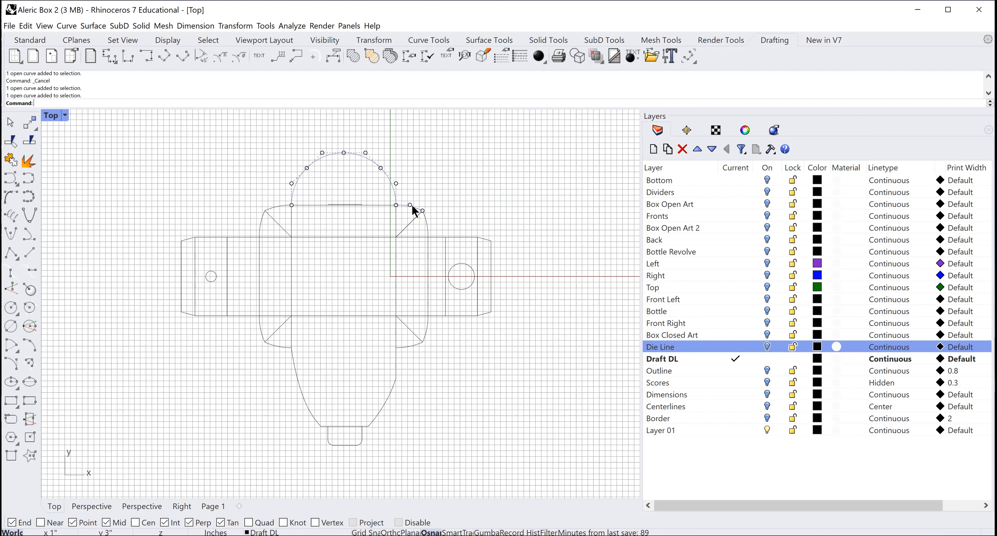
pyautogui.keyDown('shift'); pyautogui.click(426, 220); pyautogui.keyUp('shift')
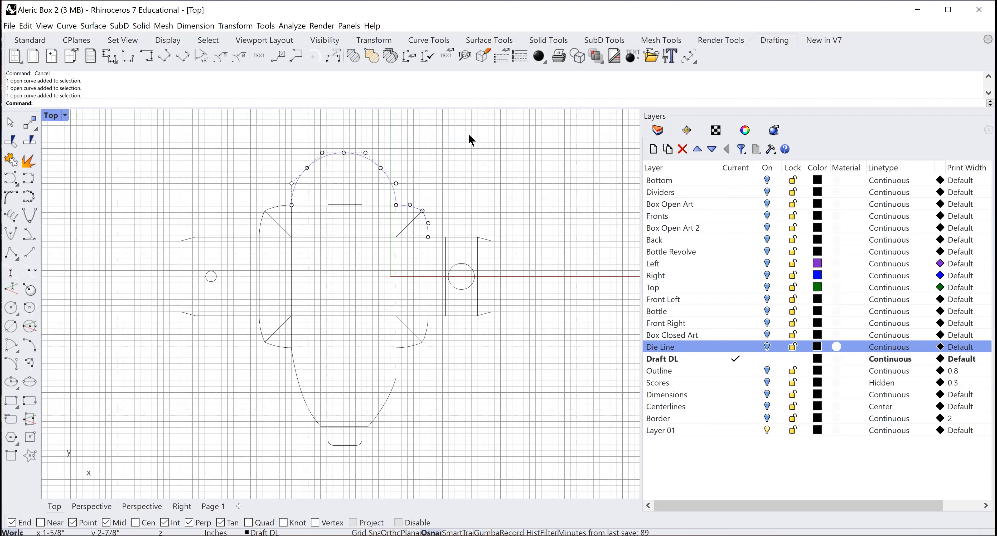
pyautogui.click(747, 131)
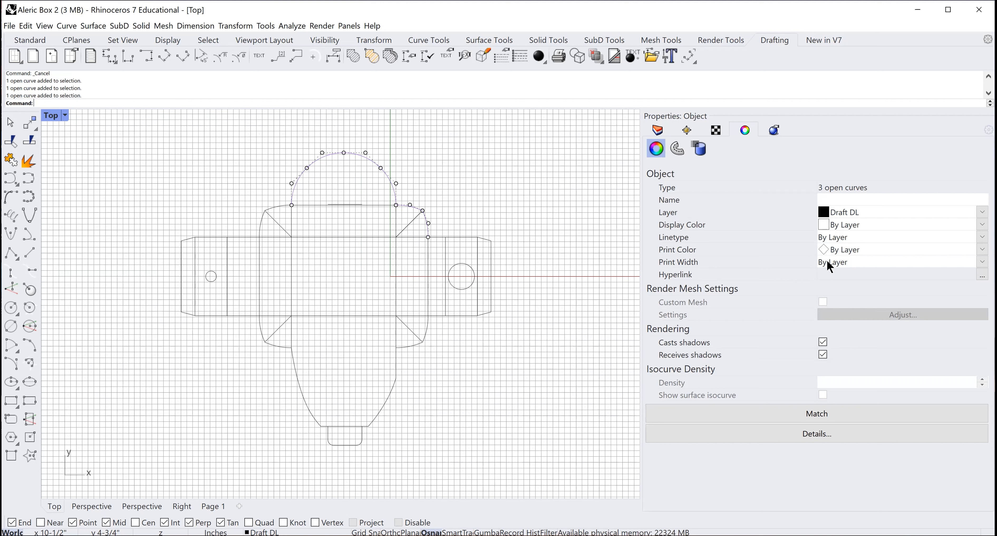
pyautogui.click(852, 262)
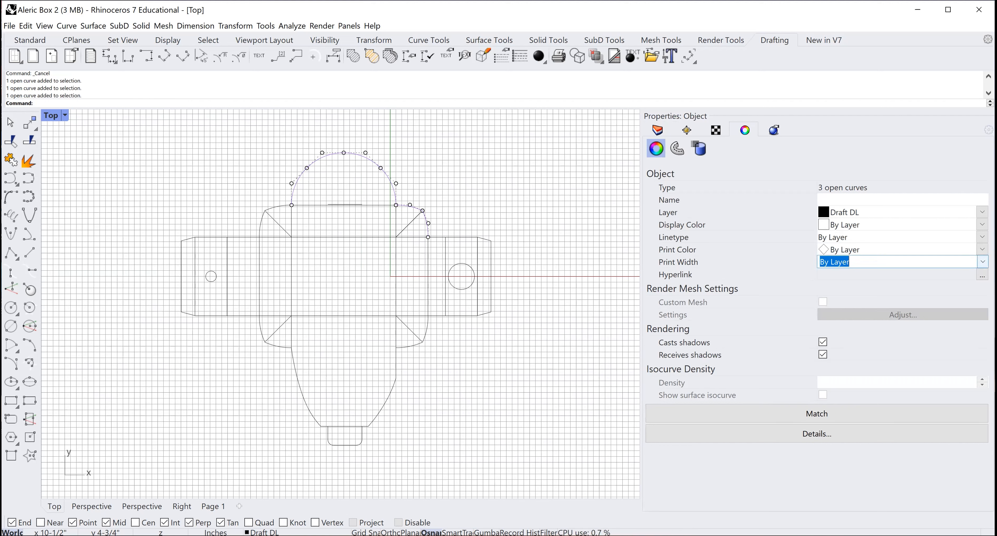
pyautogui.click(982, 262)
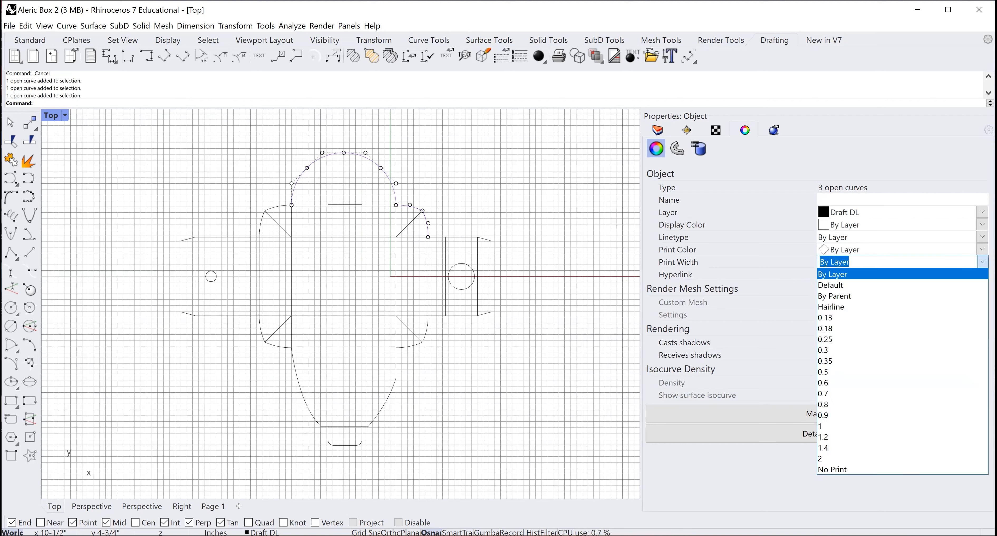
pyautogui.click(826, 404)
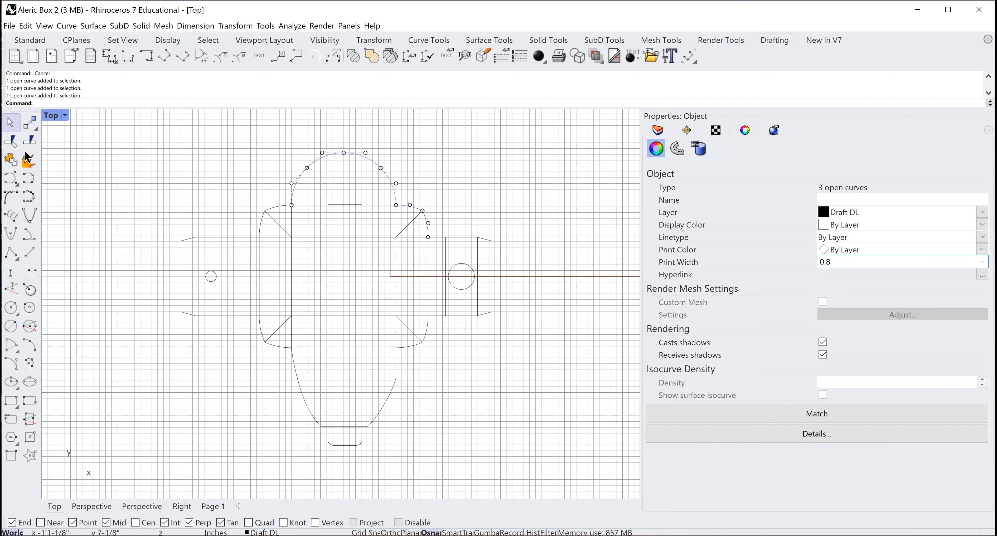
pyautogui.press('Escape')
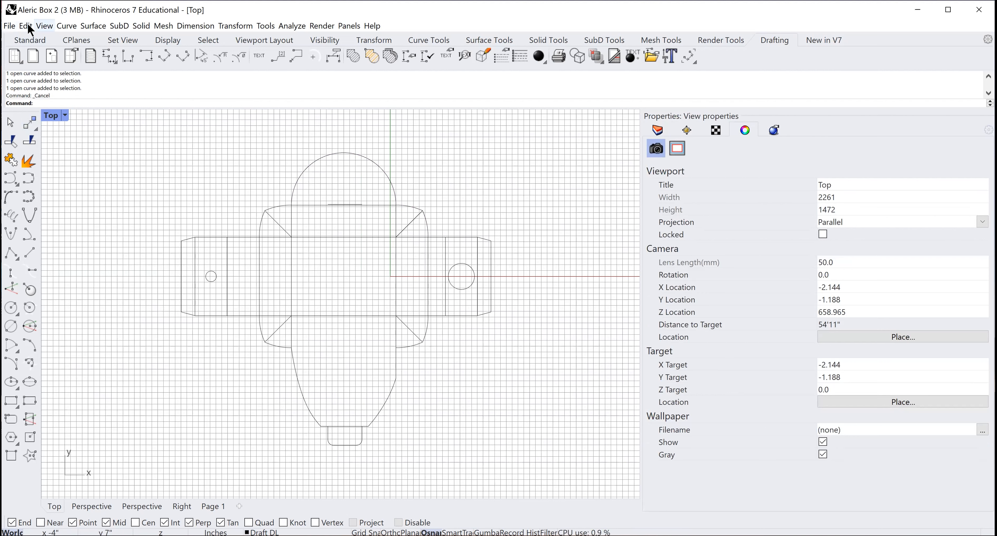
# Turn on Print Preview to display line weights in the Top viewport.
pyautogui.click(43, 28)
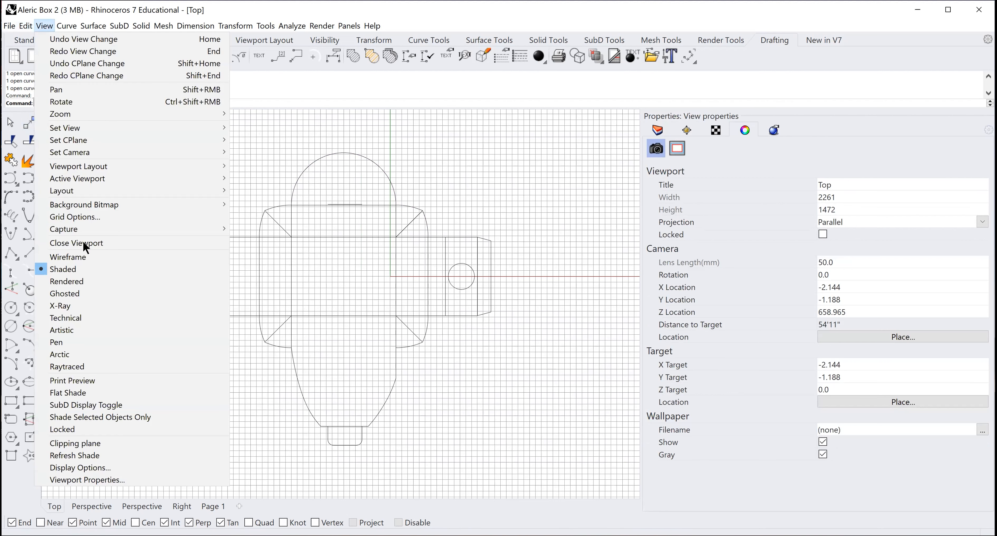
pyautogui.click(56, 383)
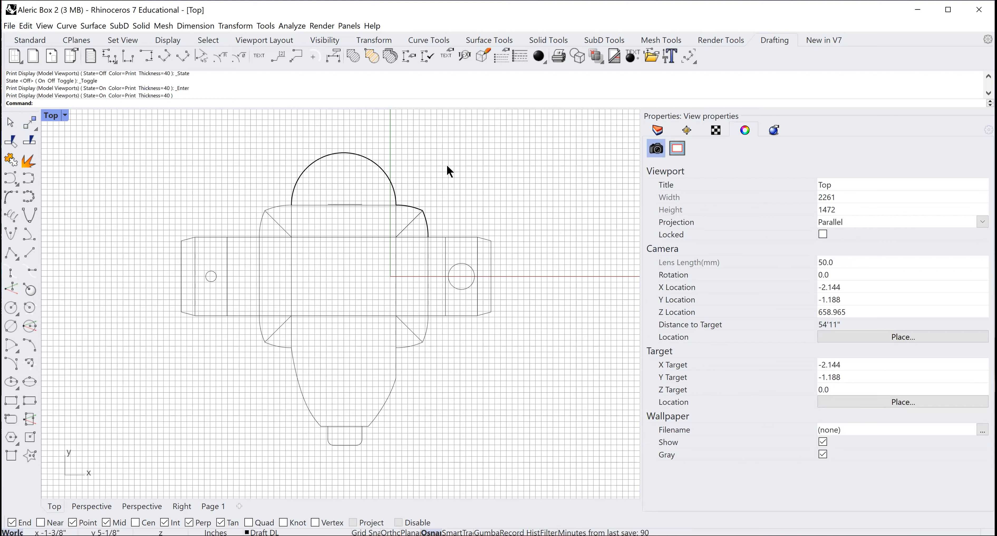
# Set the print width of the top flap's base fold and the upper-right corner's diagonal, horizontal and vertical score lines to 0.35.
pyautogui.click(410, 223)
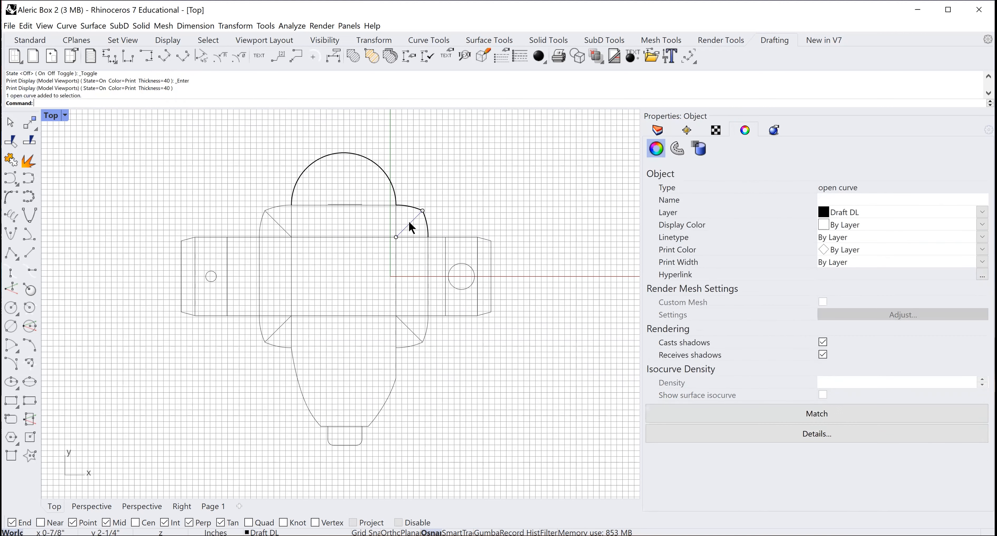
pyautogui.keyDown('shift'); pyautogui.click(416, 237); pyautogui.keyUp('shift')
pyautogui.keyDown('shift'); pyautogui.click(428, 255); pyautogui.keyUp('shift')
pyautogui.keyDown('shift'); pyautogui.click(378, 212); pyautogui.keyUp('shift')
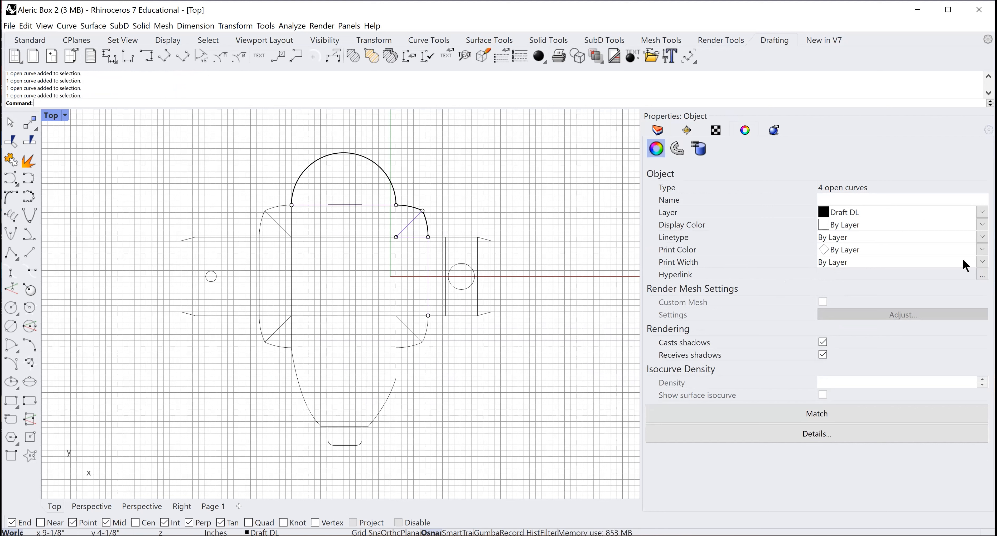
pyautogui.click(983, 263)
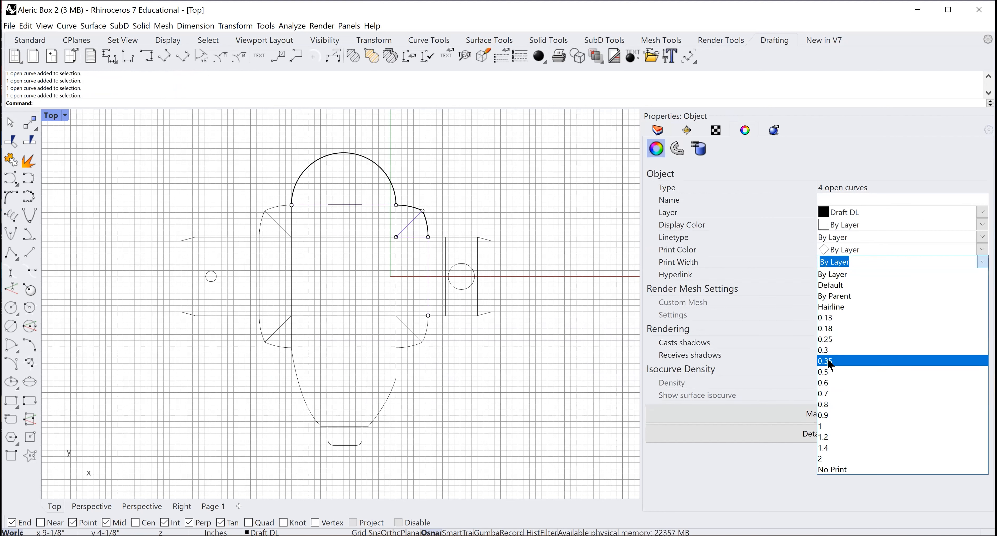
pyautogui.click(829, 361)
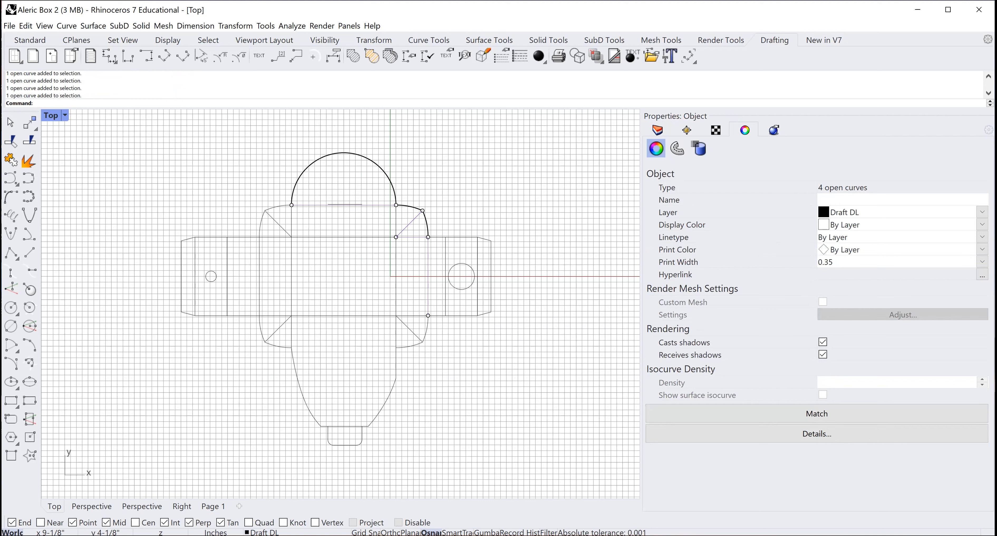
# Assign the Hidden linetype to the four selected score lines, deselect them and check the dashes against the heavier outline.
pyautogui.click(960, 237)
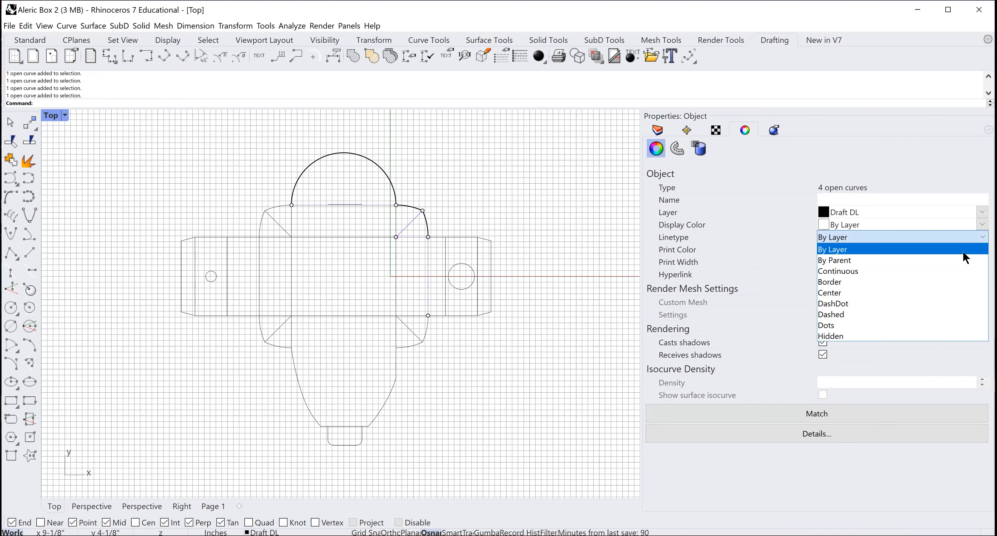
pyautogui.click(831, 336)
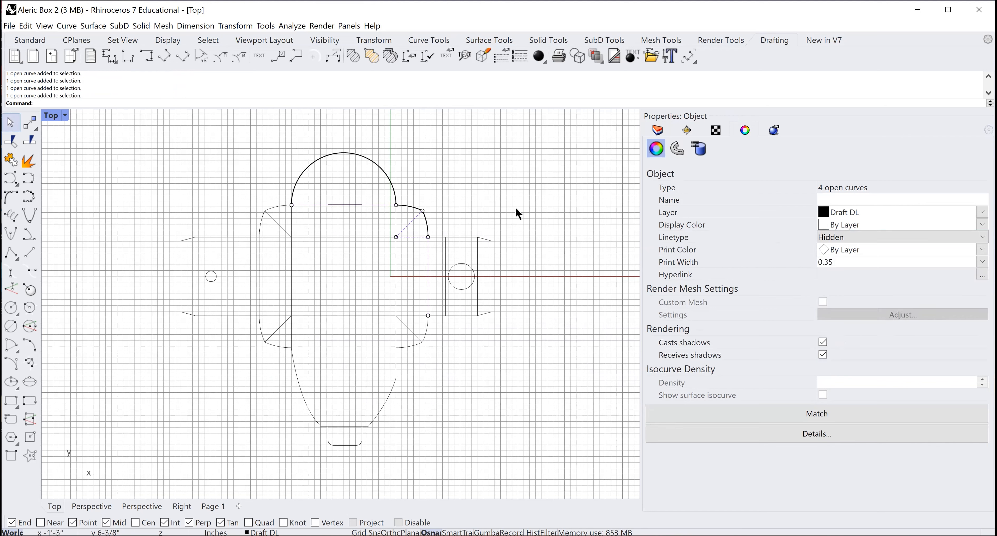
pyautogui.press('Escape')
pyautogui.scroll(2, 409, 203)
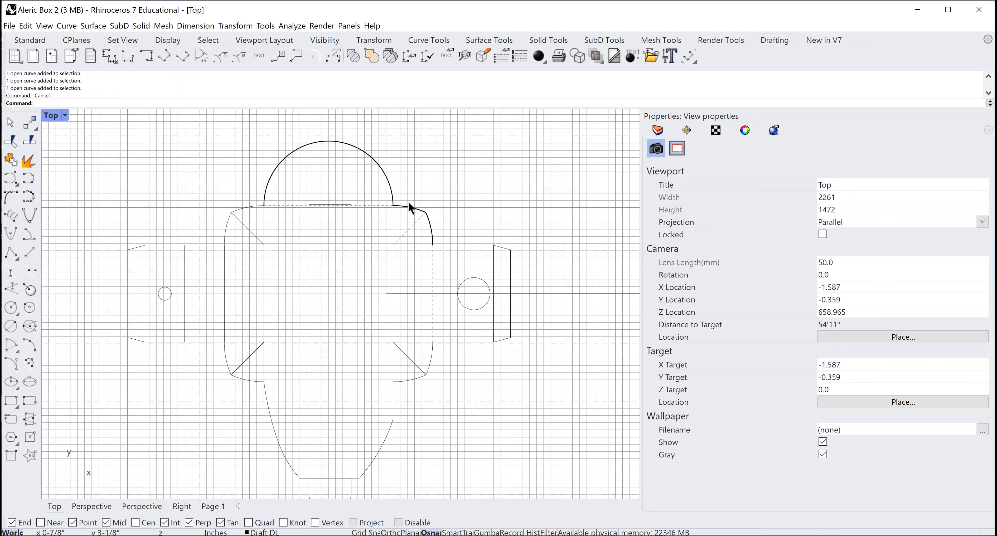
pyautogui.scroll(3, 408, 202)
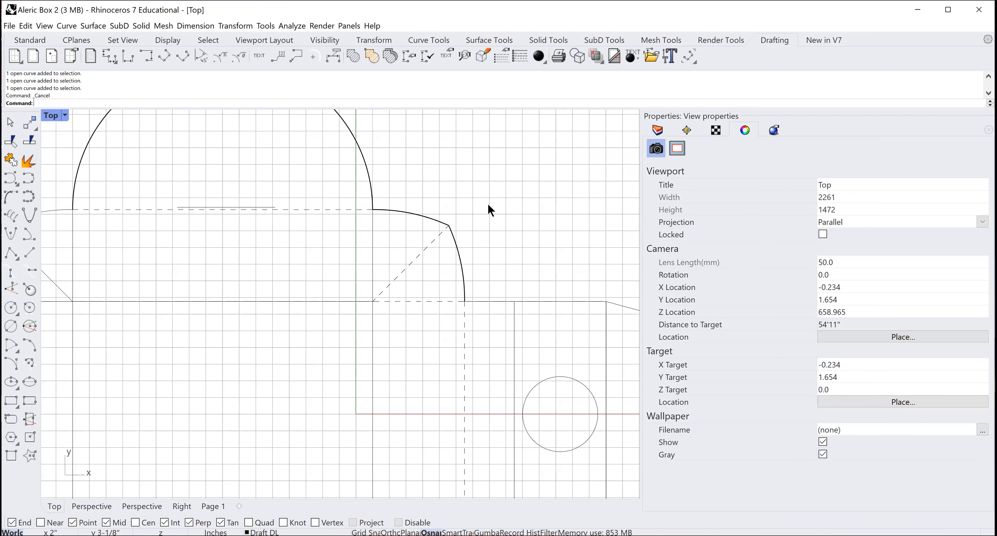
pyautogui.scroll(-3, 489, 205)
pyautogui.scroll(-2, 488, 205)
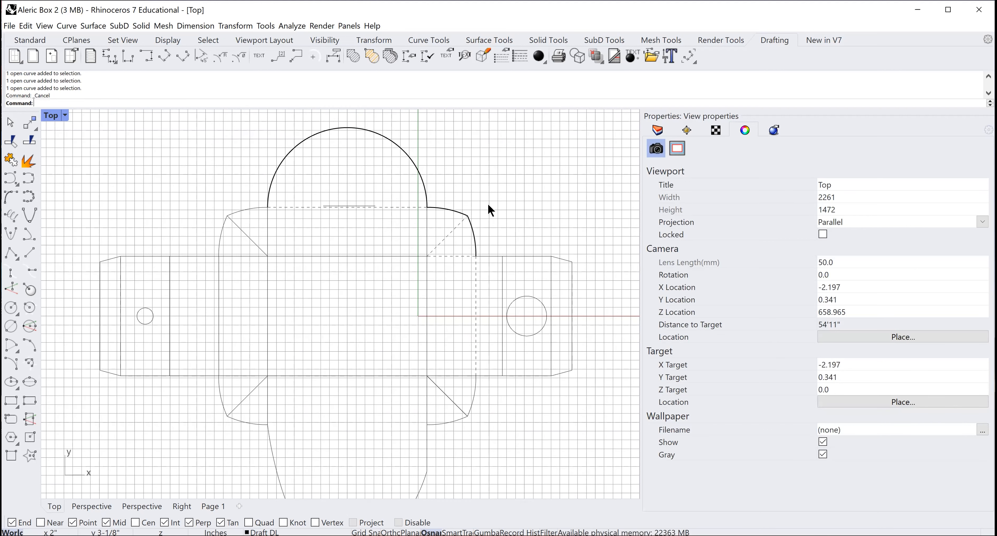
pyautogui.scroll(-1, 544, 476)
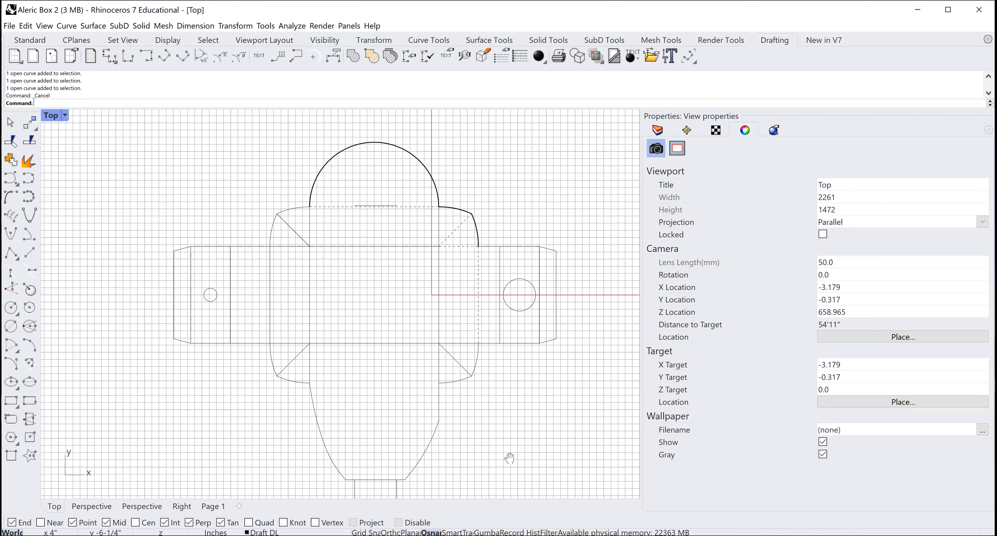
pyautogui.moveTo(543, 475); pyautogui.dragTo(503, 454, button='right')
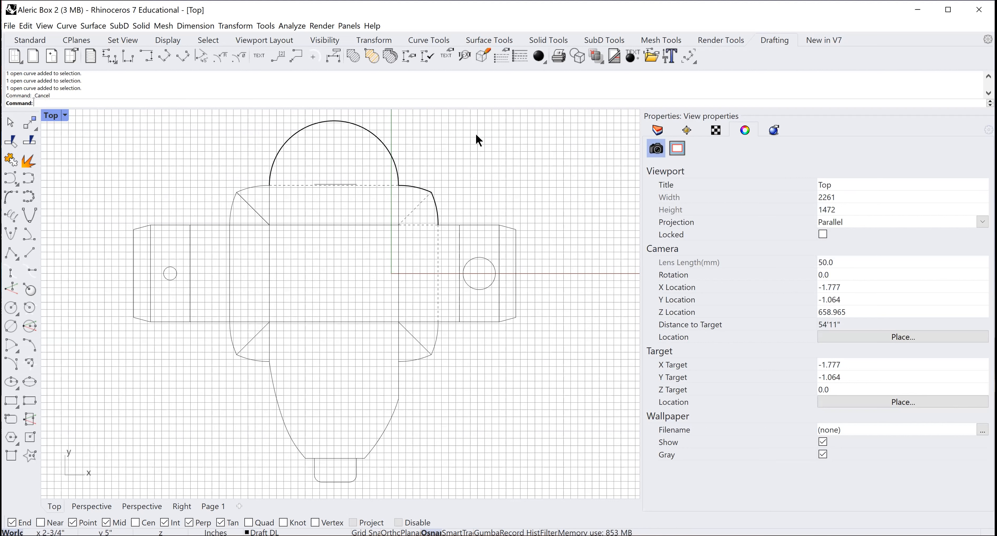
# Undo the Hidden linetype and 0.35 print width on the score lines and the 0.8 print width on the flap curves.
pyautogui.click(25, 26)
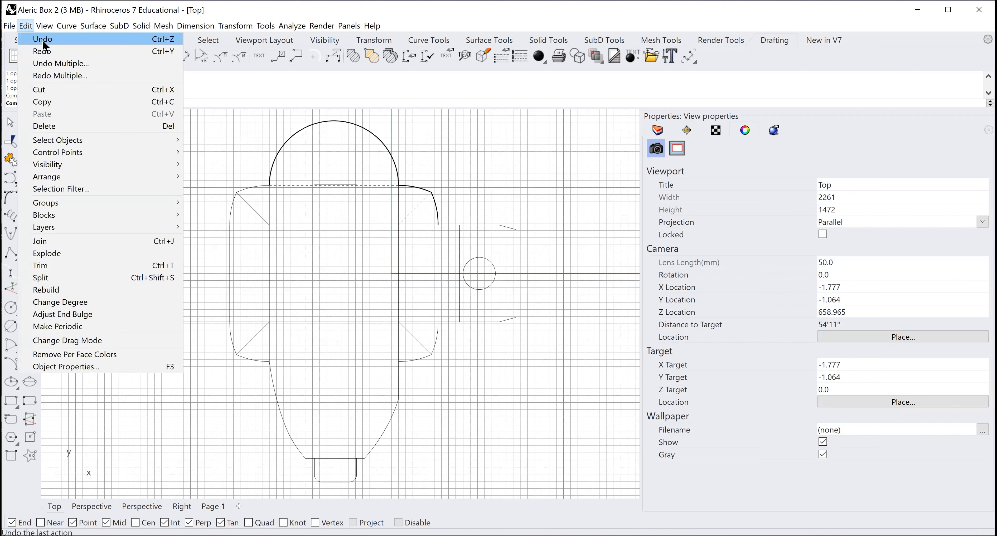
pyautogui.click(26, 33)
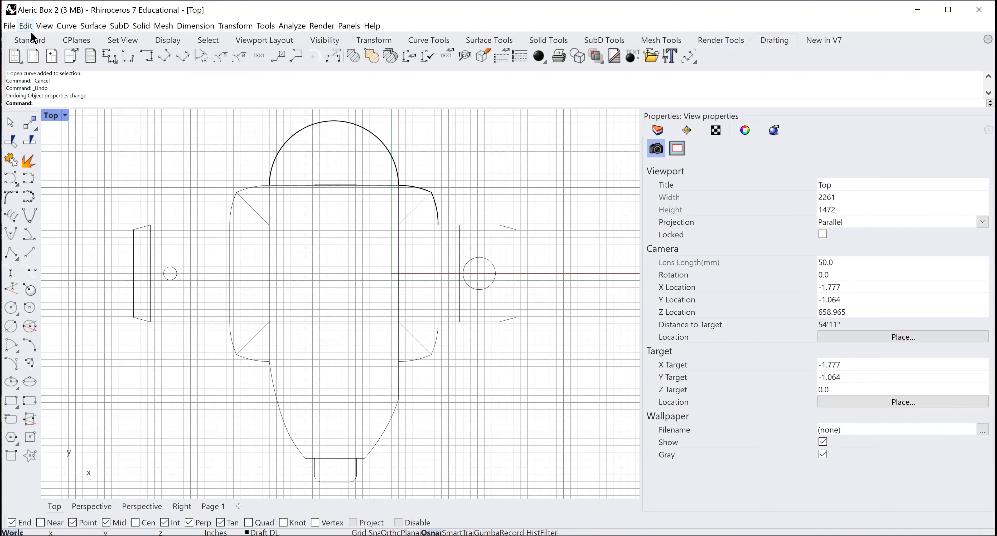
pyautogui.hotkey('ctrl', 'z')
pyautogui.click(26, 25)
pyautogui.click(38, 36)
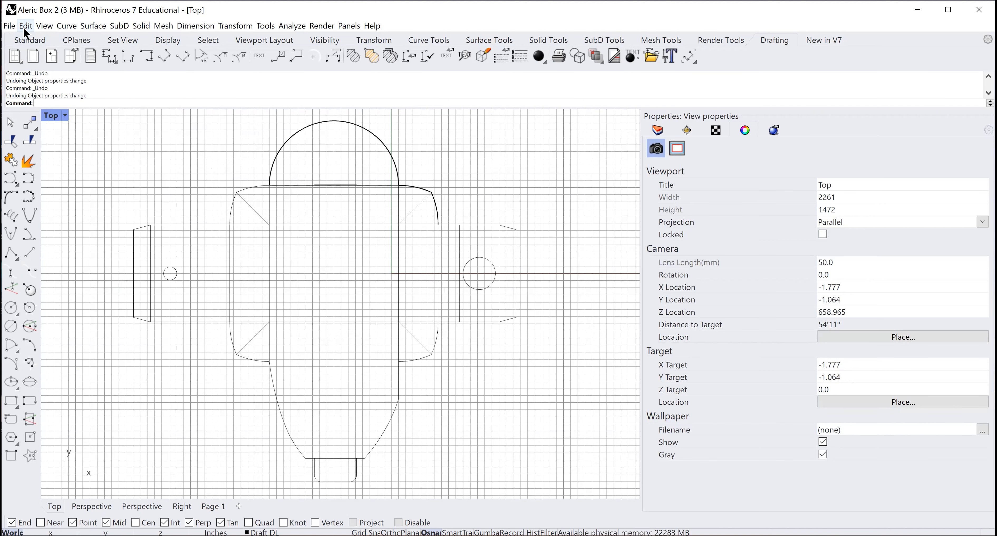
pyautogui.click(24, 29)
pyautogui.click(38, 39)
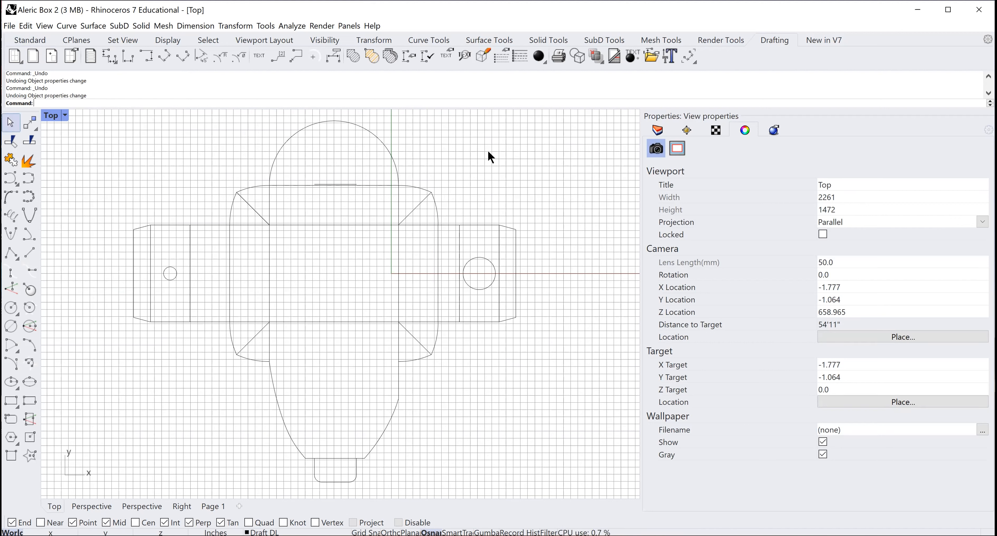
pyautogui.press('Escape')
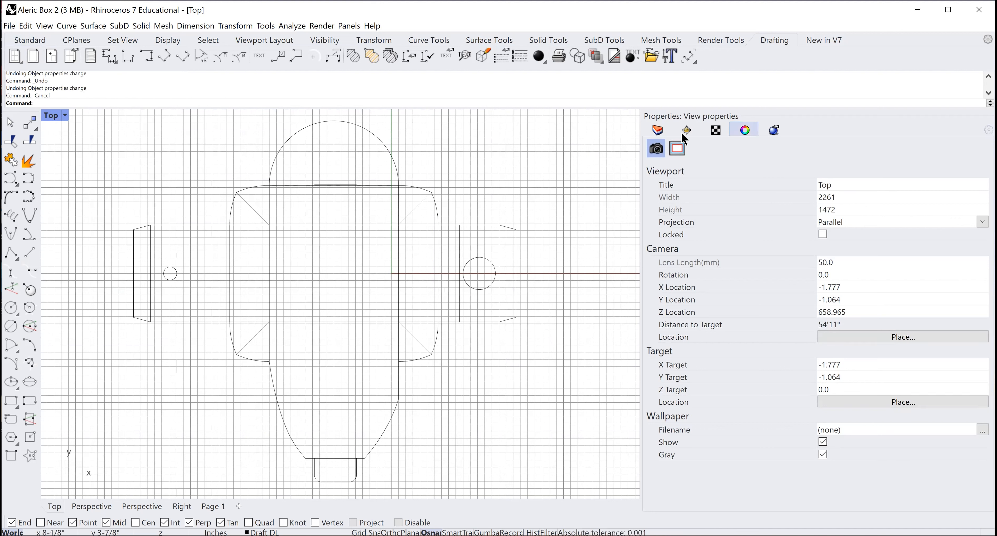
# Show the layer list and select the rounded flap arc, both upper-right corner flap curves and the adjoining short horizontal edge.
pyautogui.click(659, 130)
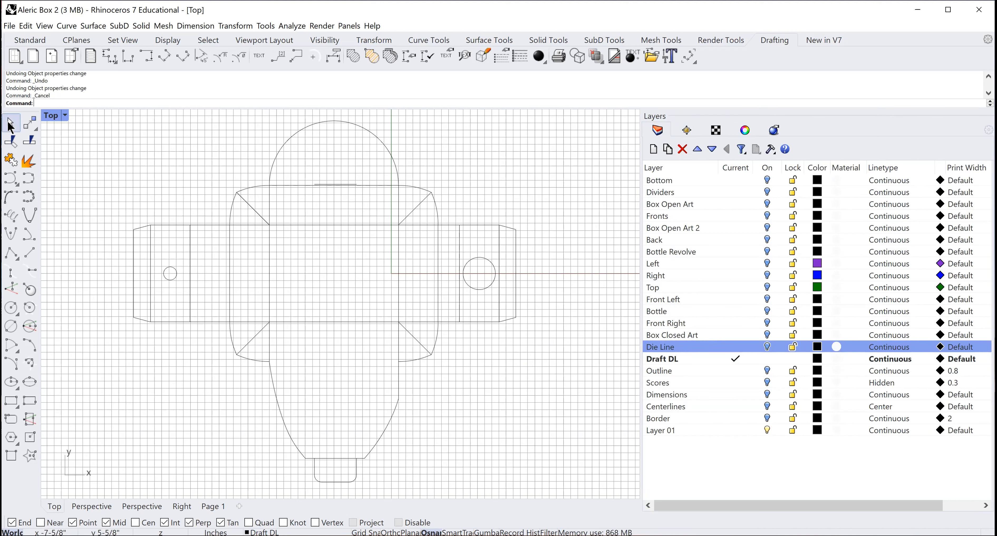
pyautogui.press('Escape')
pyautogui.click(397, 173)
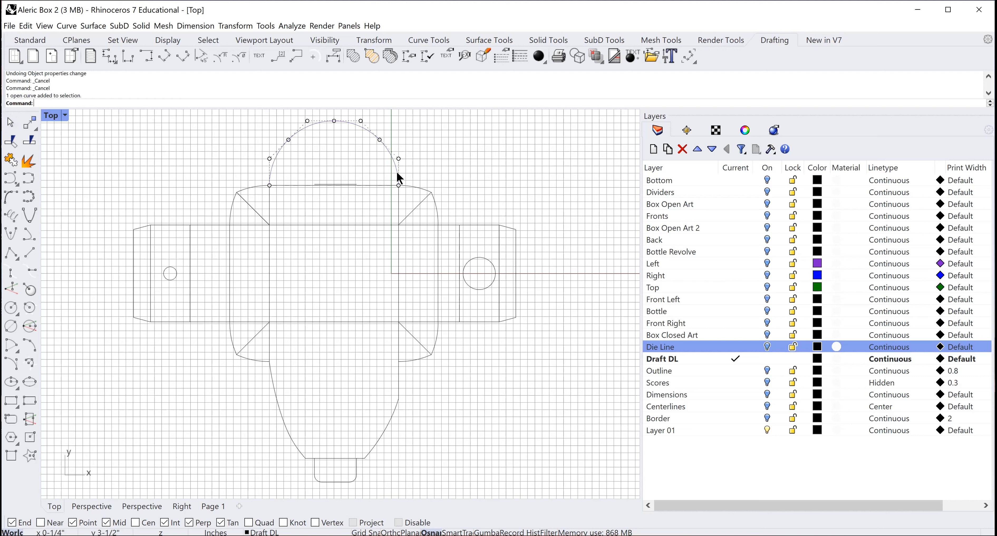
pyautogui.click(416, 187)
pyautogui.click(436, 205)
pyautogui.click(447, 222)
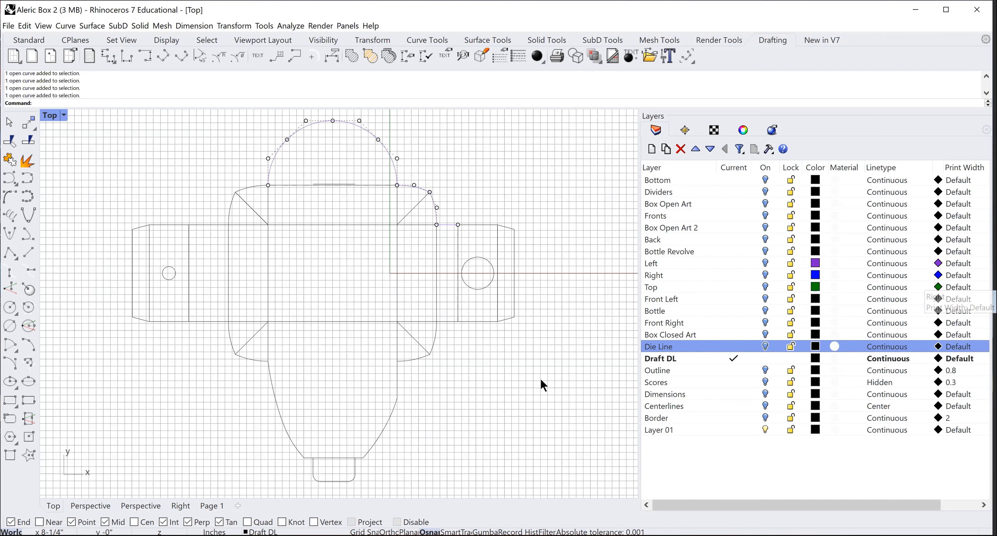
# Make Outline the current layer, view the layer tools' object-to-layer options, and clear the curve selection.
pyautogui.click(732, 370)
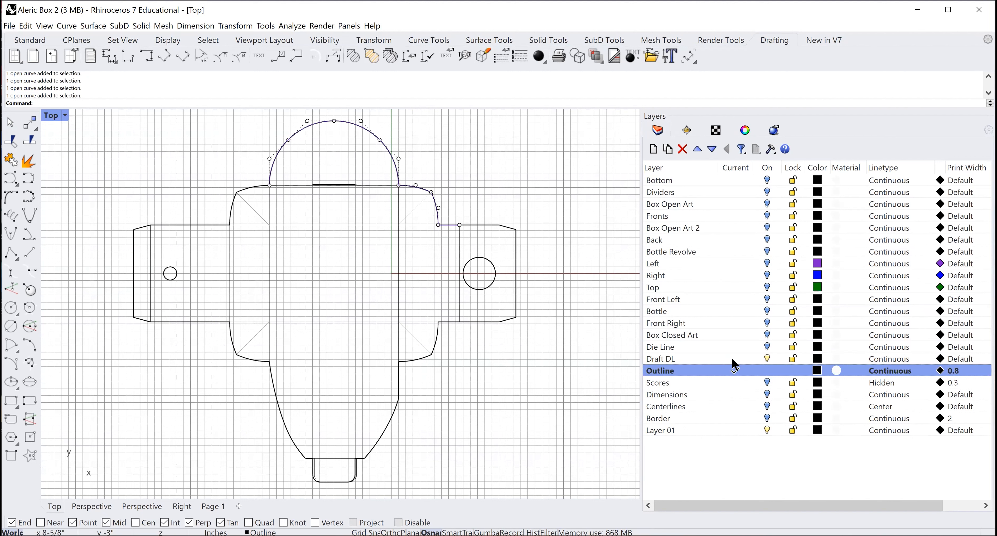
pyautogui.click(771, 150)
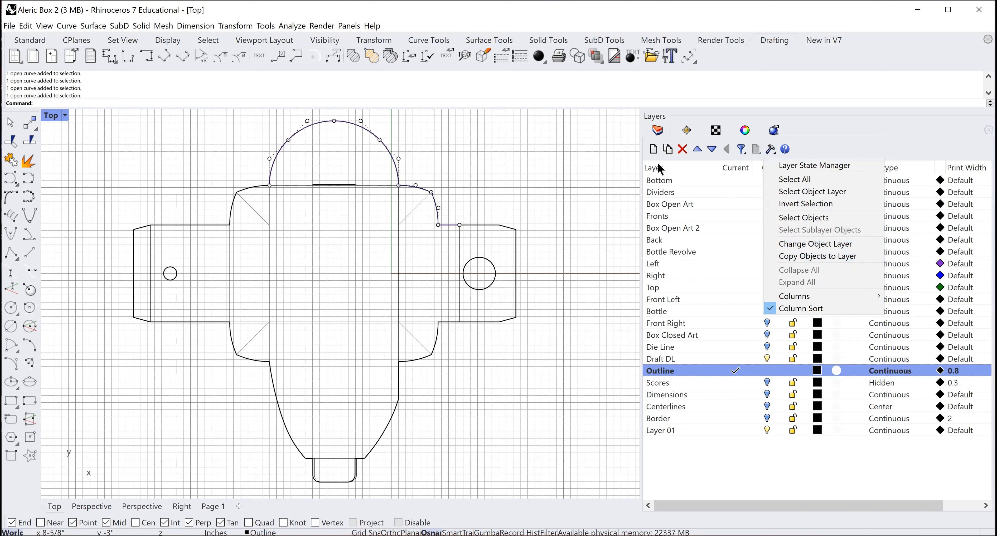
pyautogui.press('Escape')
pyautogui.press('Escape')
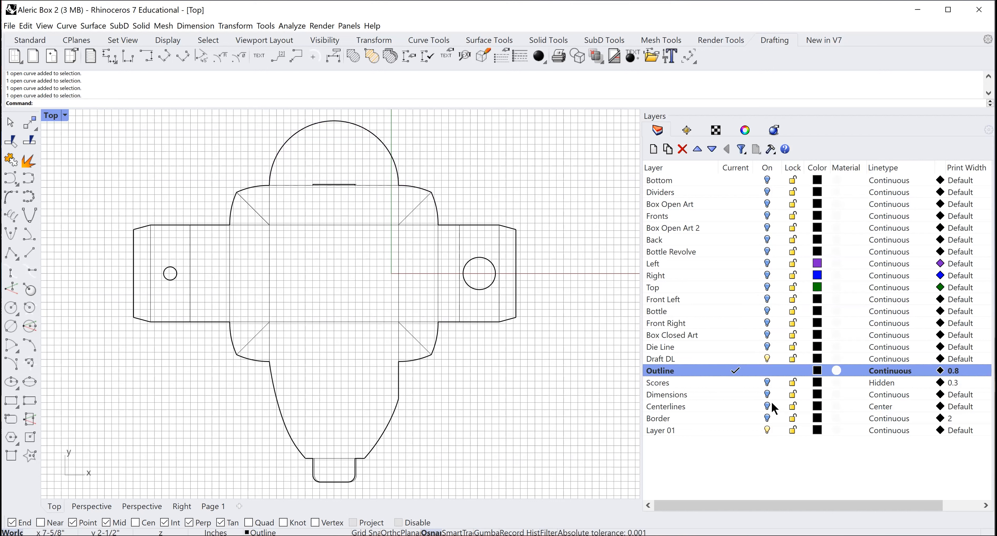
# Turn off Layer 01 and Draft DL so only the Outline layer is displayed, and highlight Outline in the layer list.
pyautogui.click(767, 432)
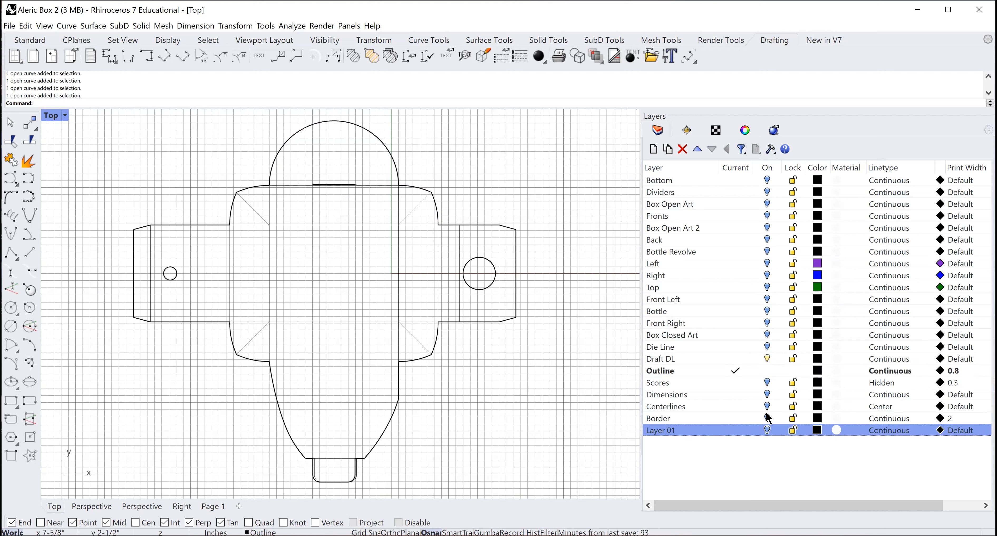
pyautogui.click(767, 359)
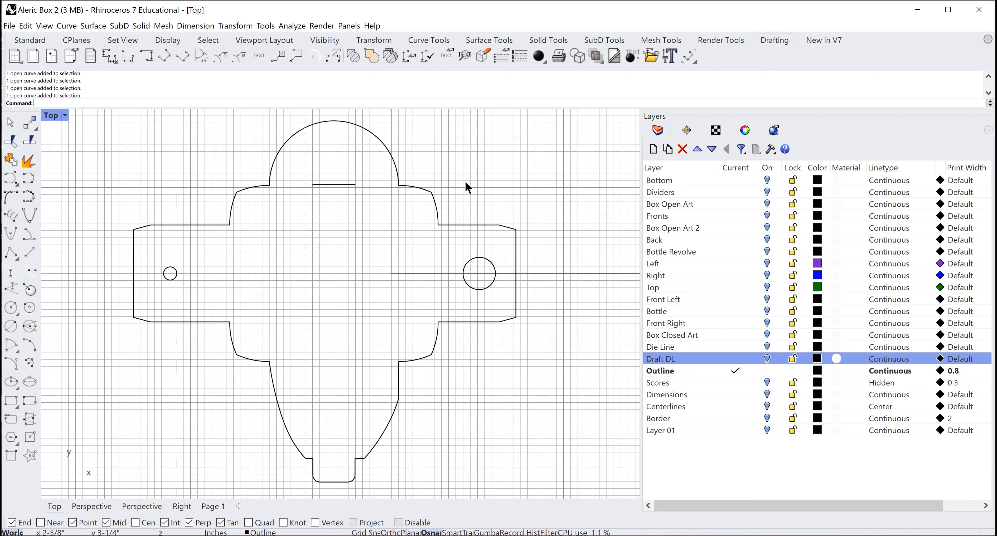
pyautogui.click(650, 358)
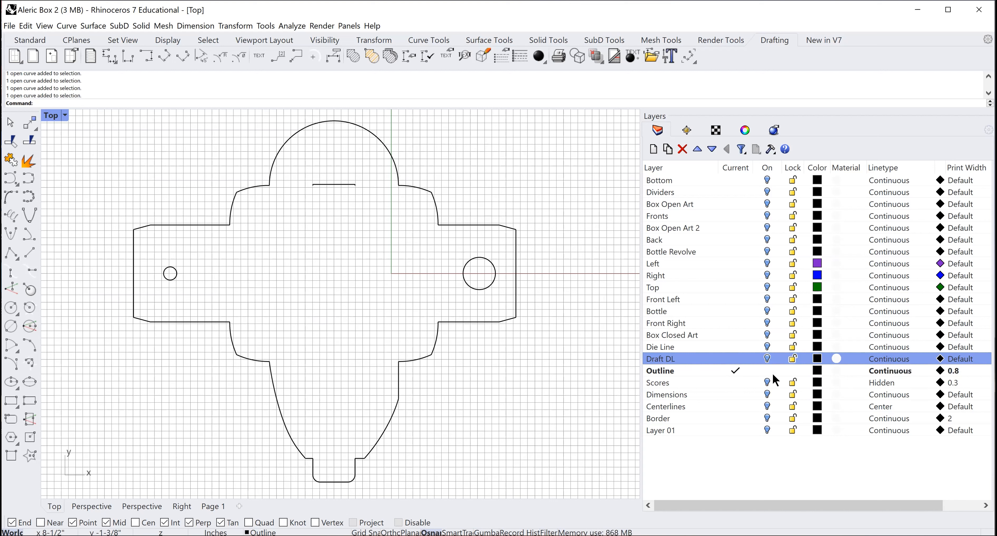
pyautogui.click(757, 370)
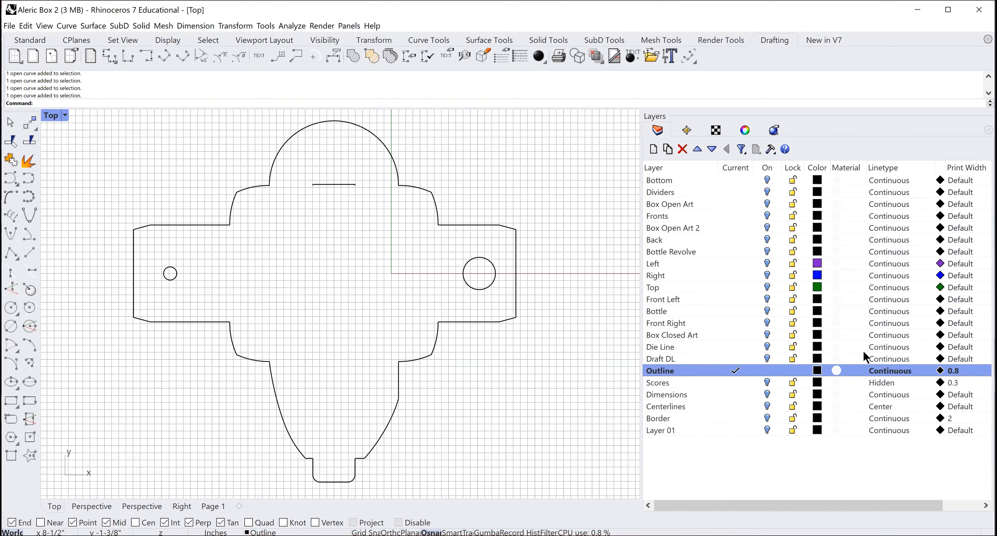
# Check the layer, linetype and print width properties of the right side panel's upper edge, and deselect it.
pyautogui.click(9, 125)
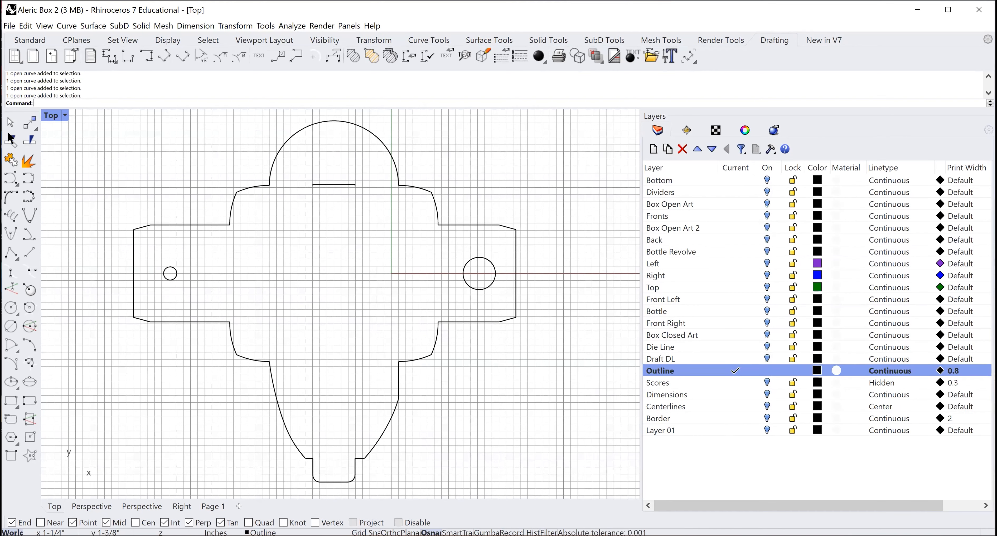
pyautogui.click(475, 225)
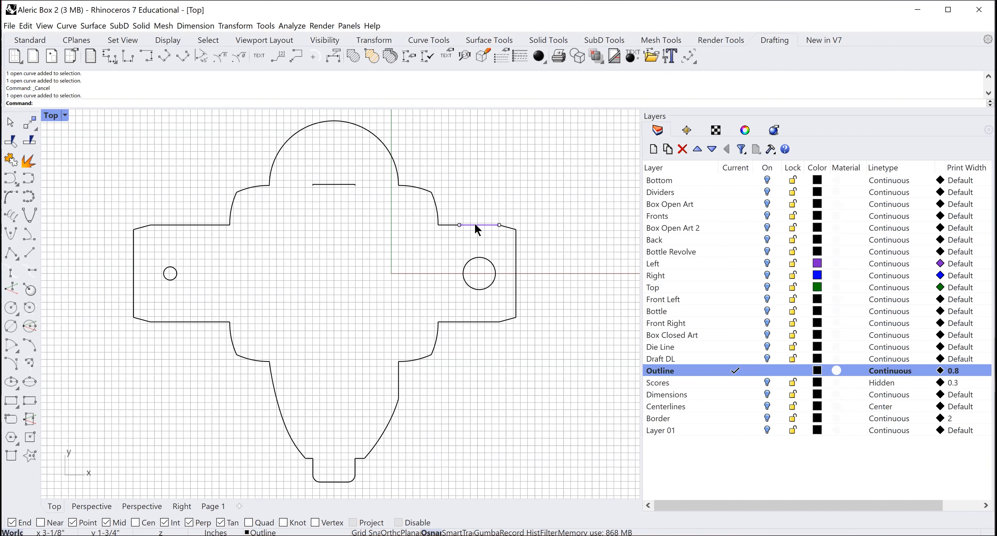
pyautogui.click(746, 131)
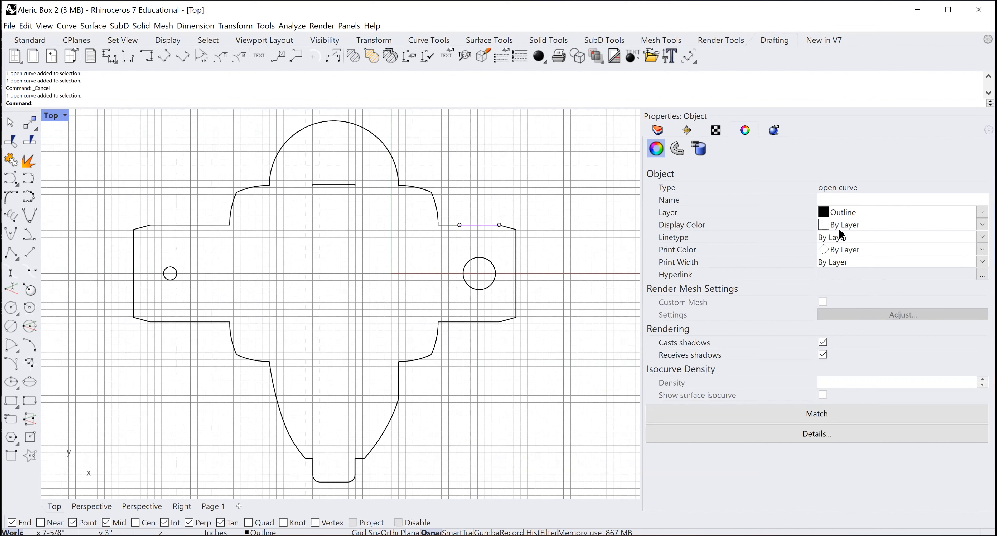
pyautogui.click(658, 134)
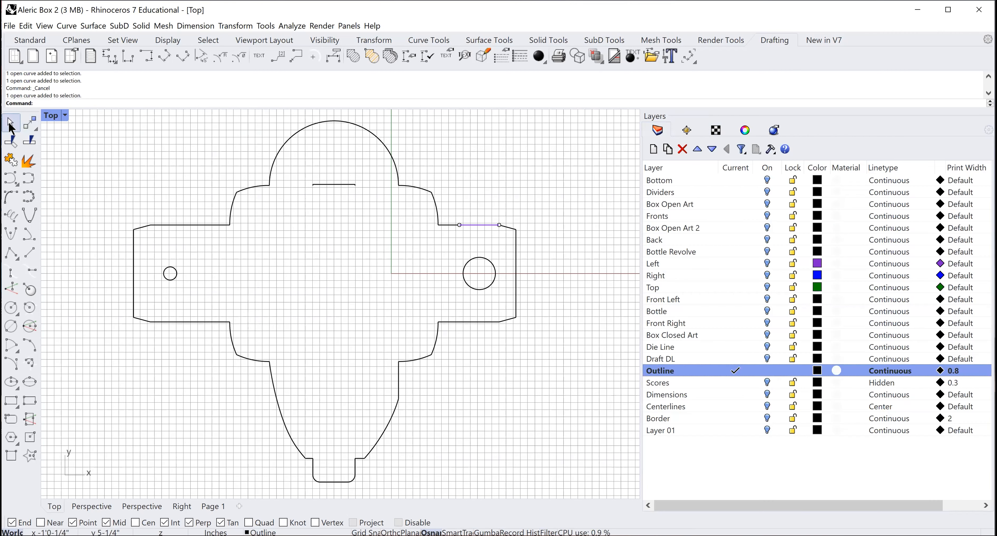
pyautogui.press('Escape')
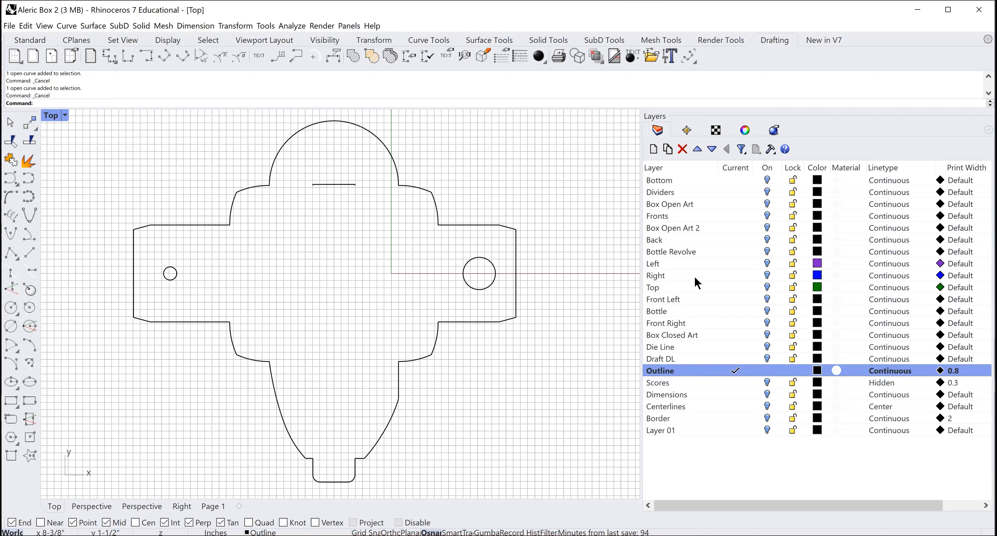
# Display the Scores, Centerlines and Border layers by making each current in turn, leaving Border as the current layer.
pyautogui.click(736, 383)
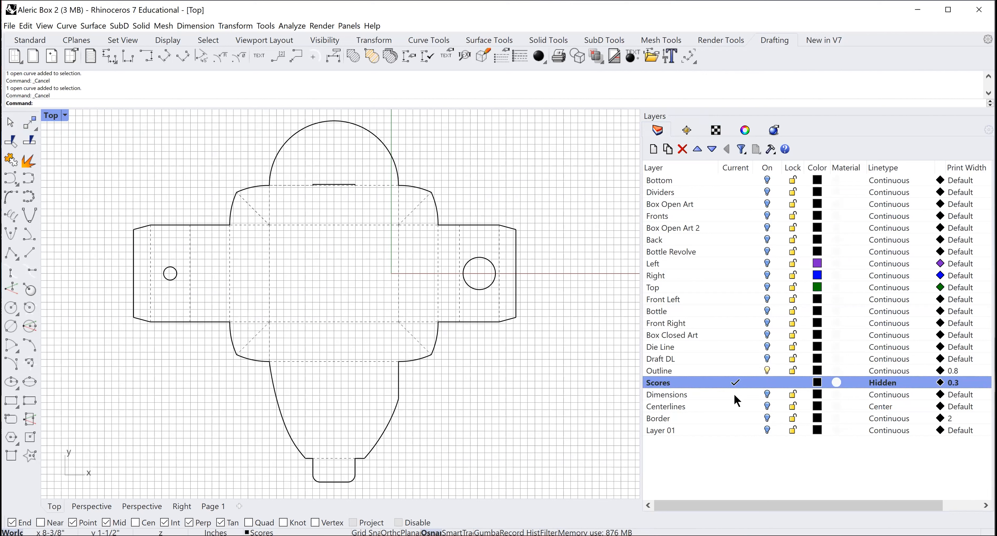
pyautogui.click(736, 407)
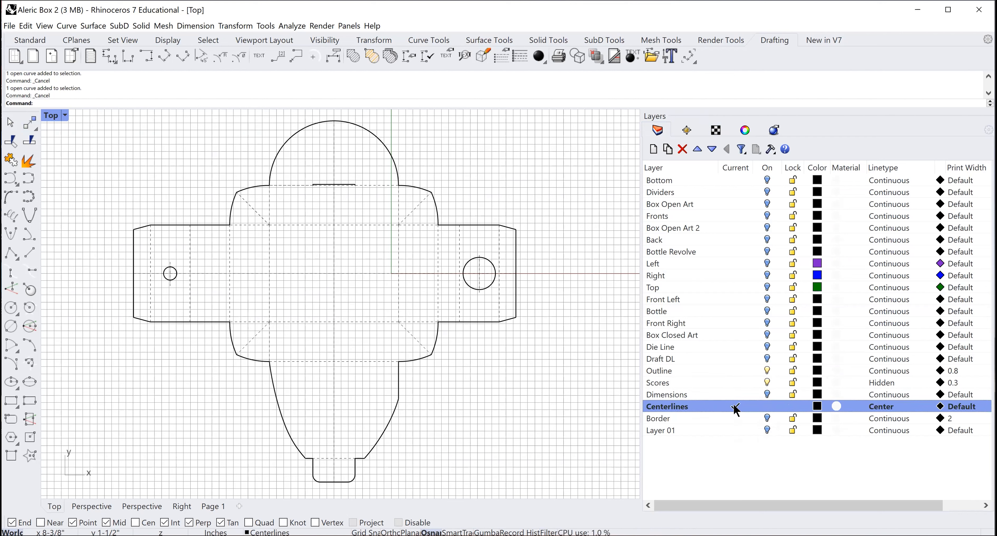
pyautogui.click(735, 419)
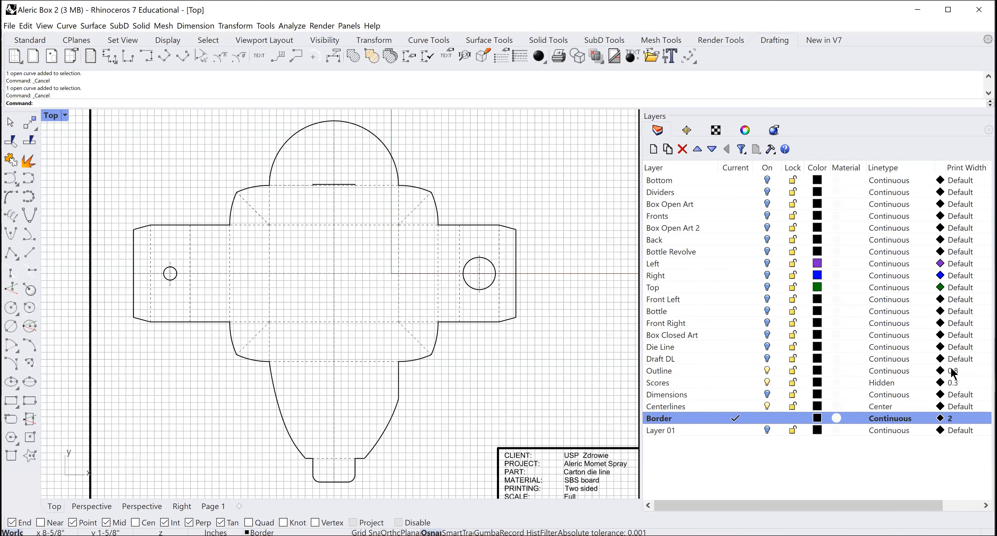
pyautogui.scroll(1, 586, 237)
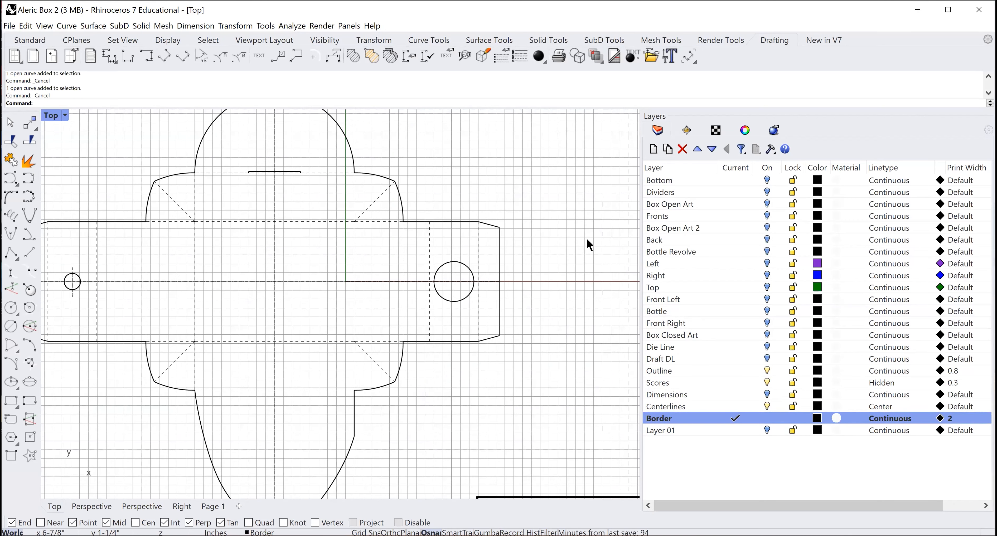
# Open the Inch Decimal annotation style for editing and examine its font and dimension settings.
pyautogui.scroll(-2, 586, 237)
pyautogui.moveTo(541, 244); pyautogui.dragTo(534, 265, button='right')
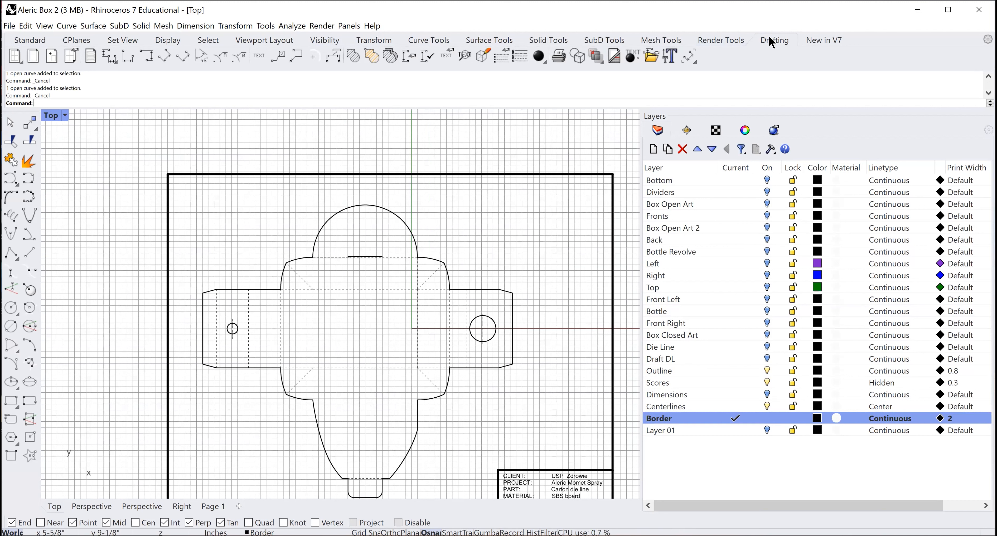
pyautogui.click(196, 25)
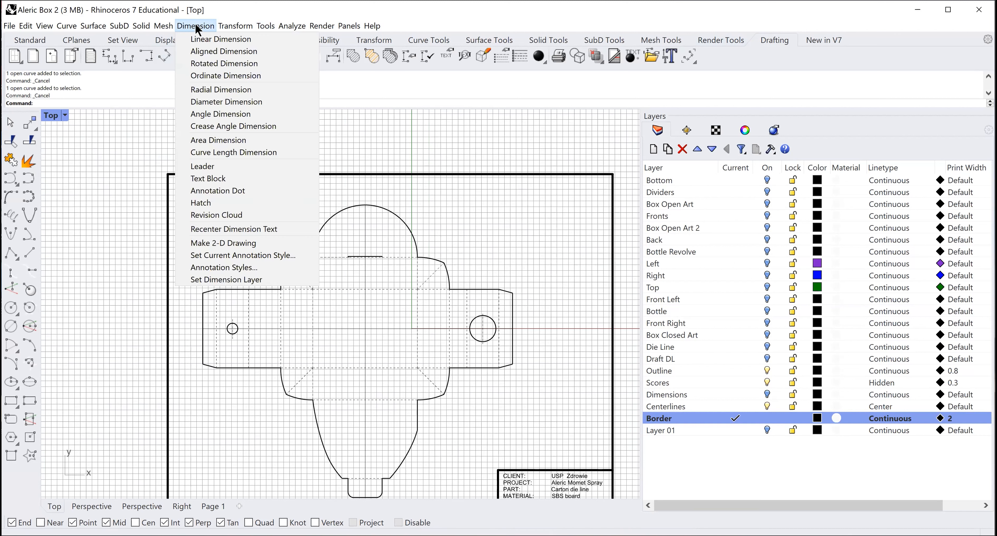
pyautogui.click(209, 268)
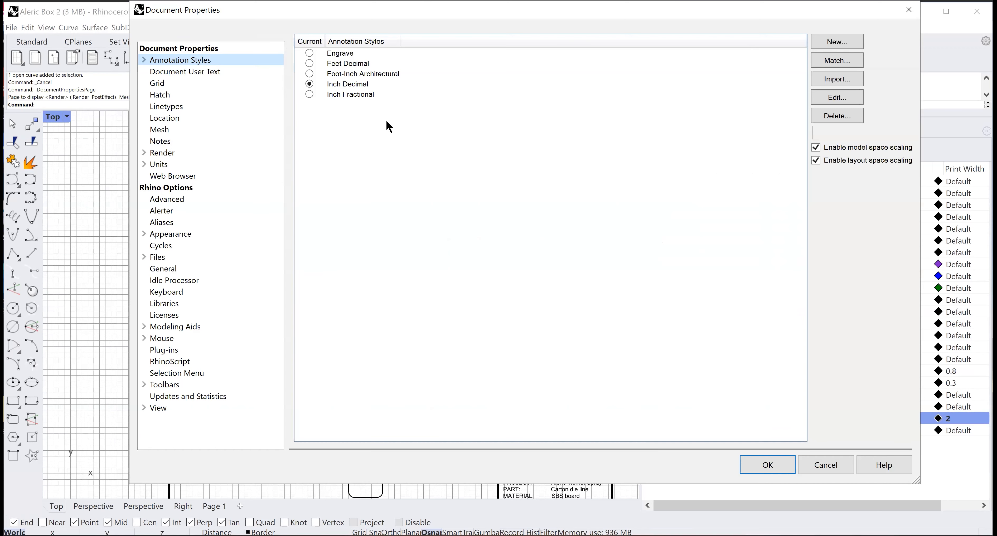
pyautogui.click(838, 98)
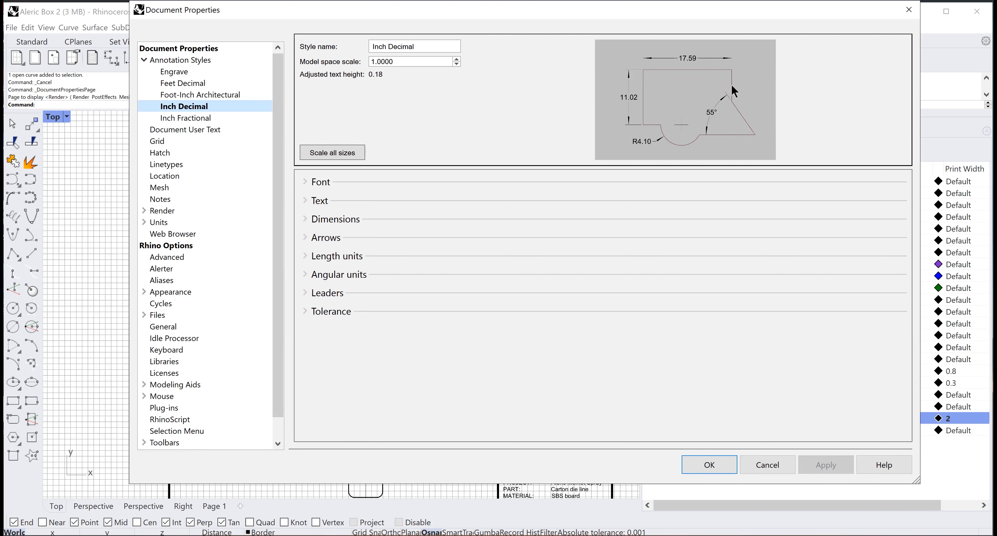
pyautogui.click(320, 183)
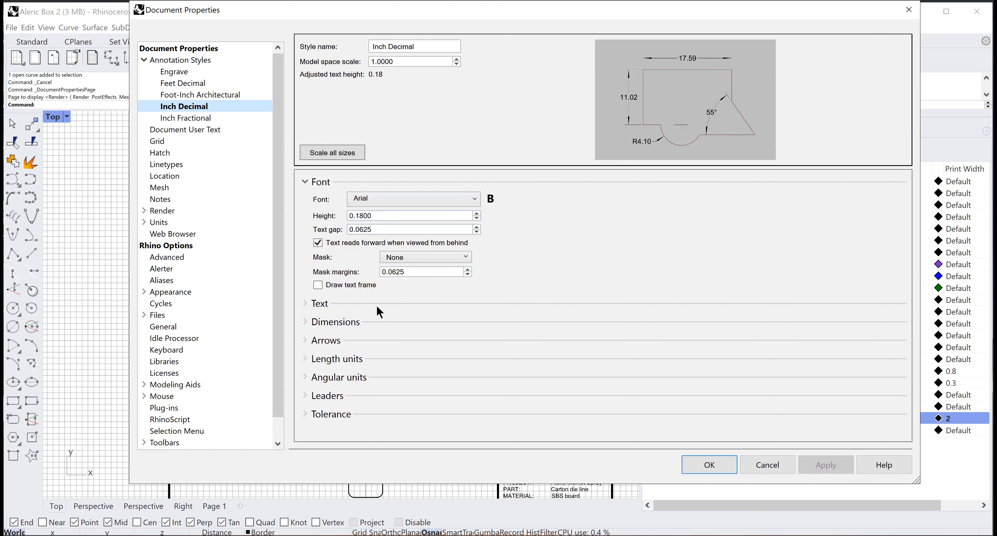
pyautogui.click(340, 322)
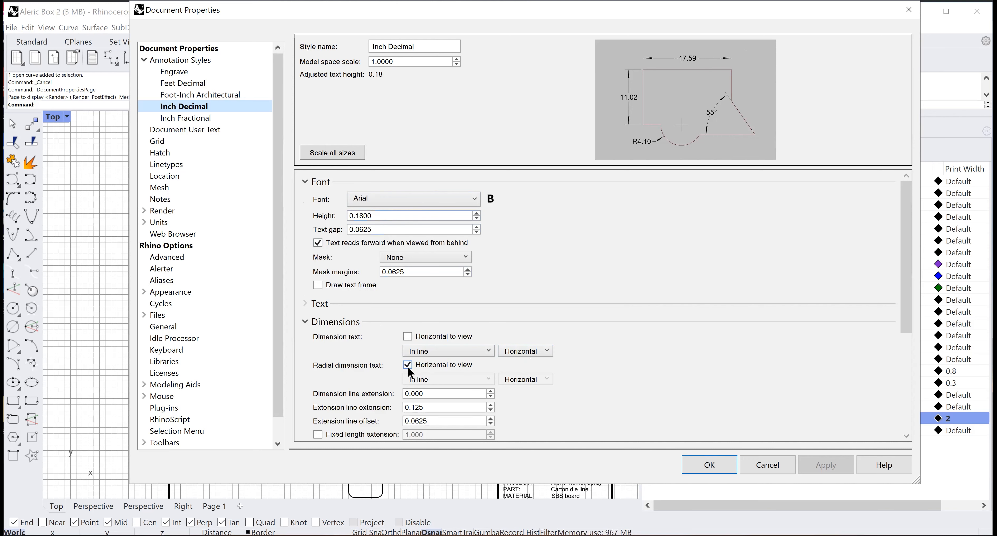
pyautogui.moveTo(909, 277); pyautogui.dragTo(909, 329)
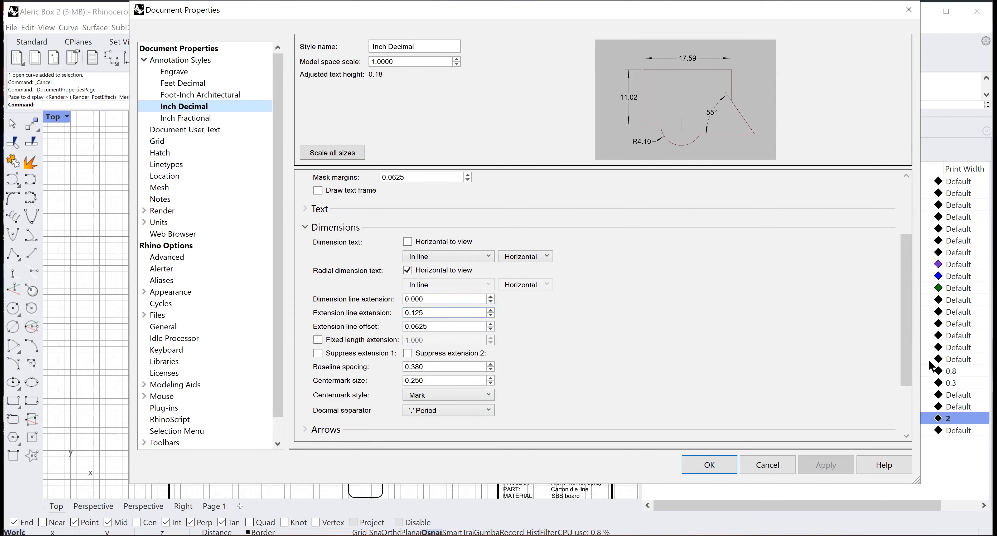
pyautogui.moveTo(906, 384); pyautogui.dragTo(907, 427)
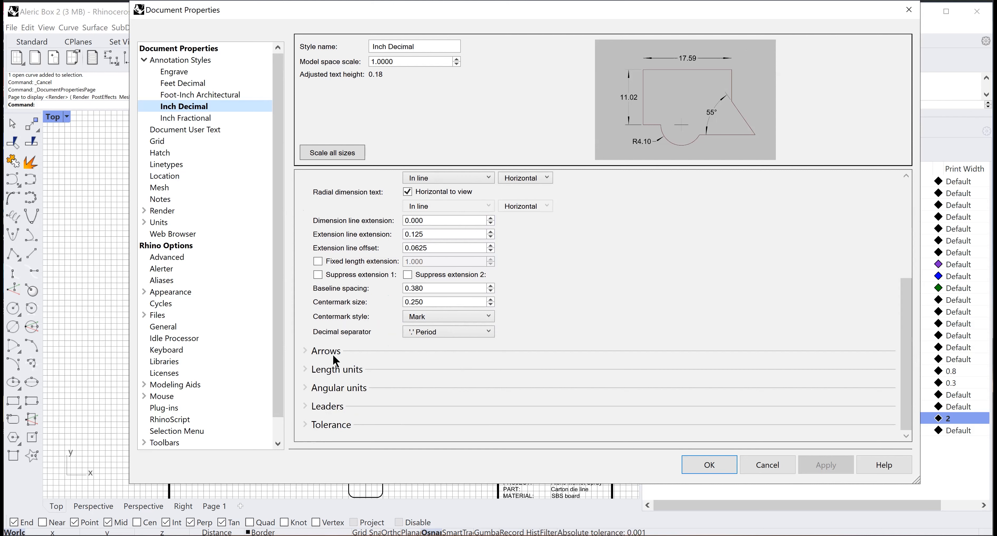
# Review the Inch Decimal style's arrow, leader arrow and angular unit settings, and close the document properties.
pyautogui.click(324, 353)
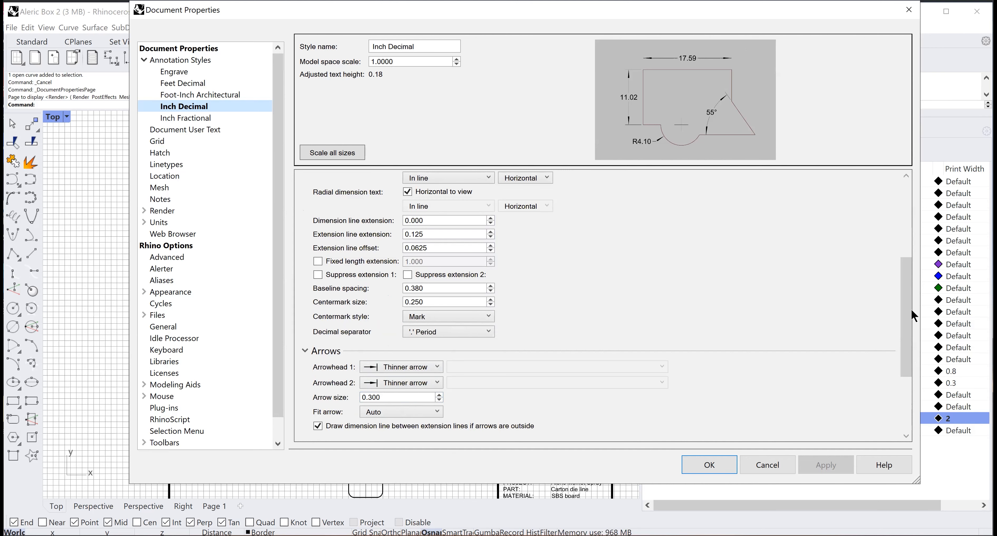
pyautogui.moveTo(907, 301); pyautogui.dragTo(905, 360)
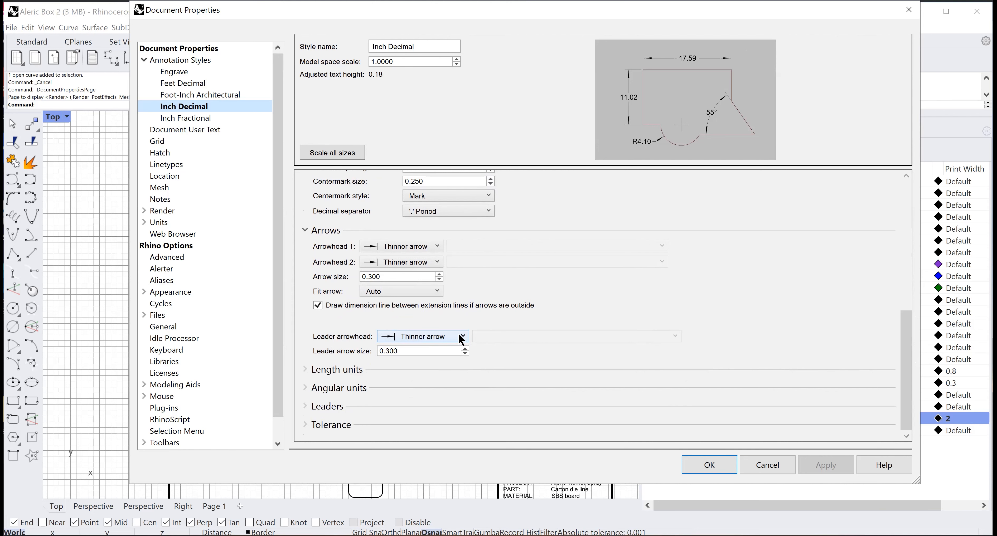
pyautogui.click(392, 351)
pyautogui.click(350, 386)
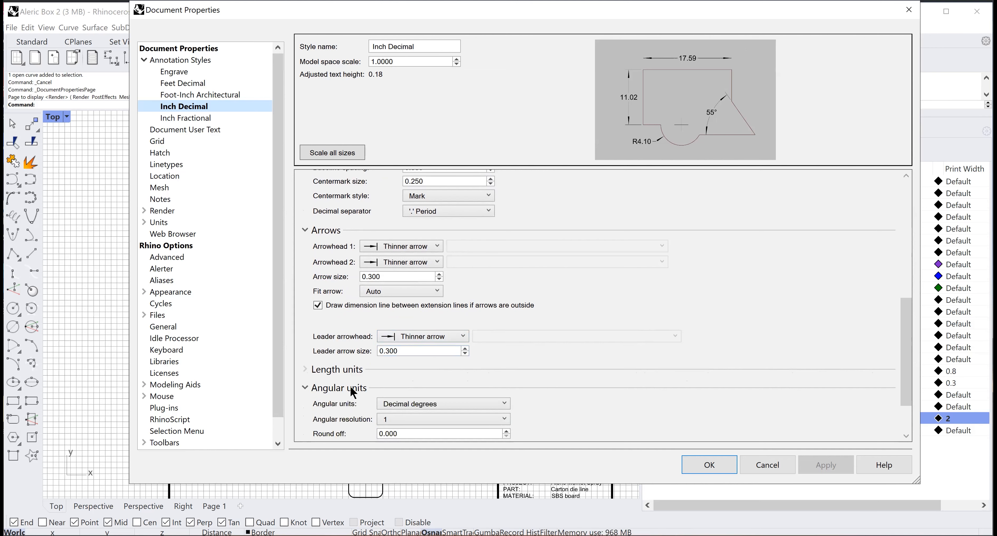
pyautogui.moveTo(899, 307); pyautogui.dragTo(902, 339)
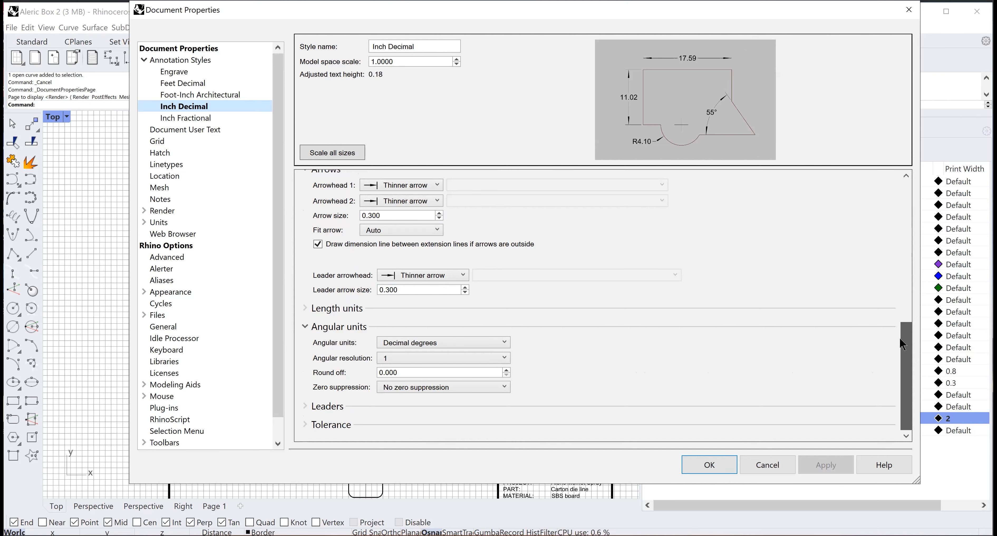
pyautogui.scroll(10, 848, 216)
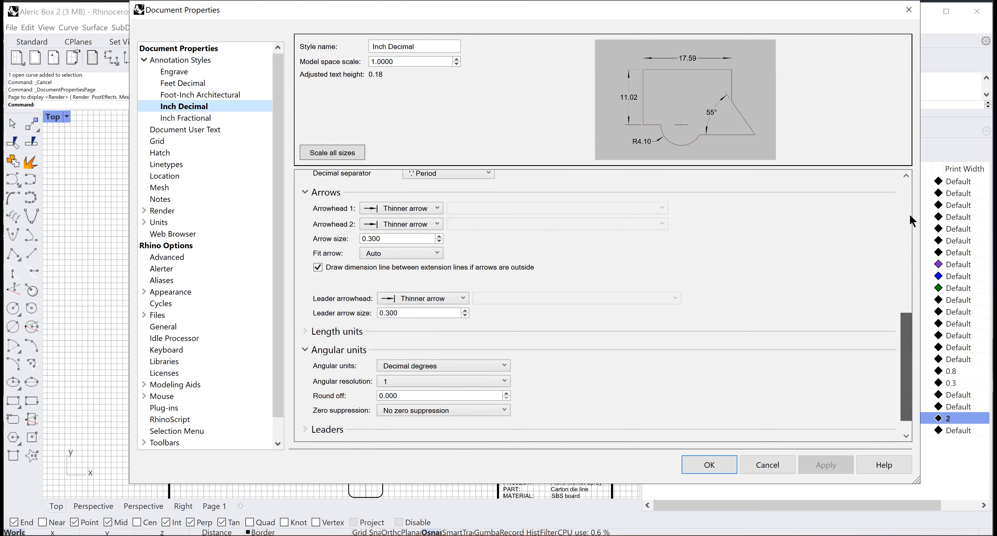
pyautogui.click(908, 177)
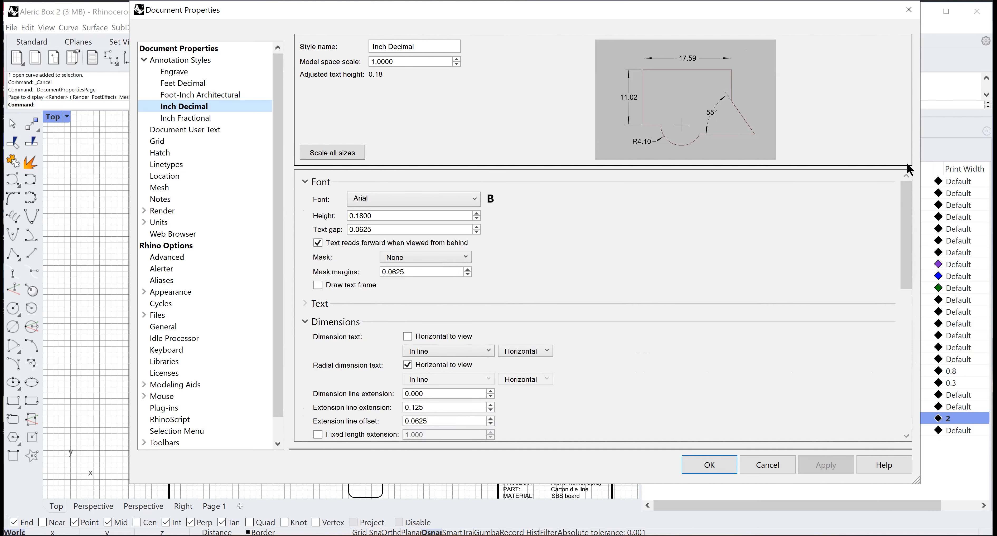
pyautogui.click(705, 468)
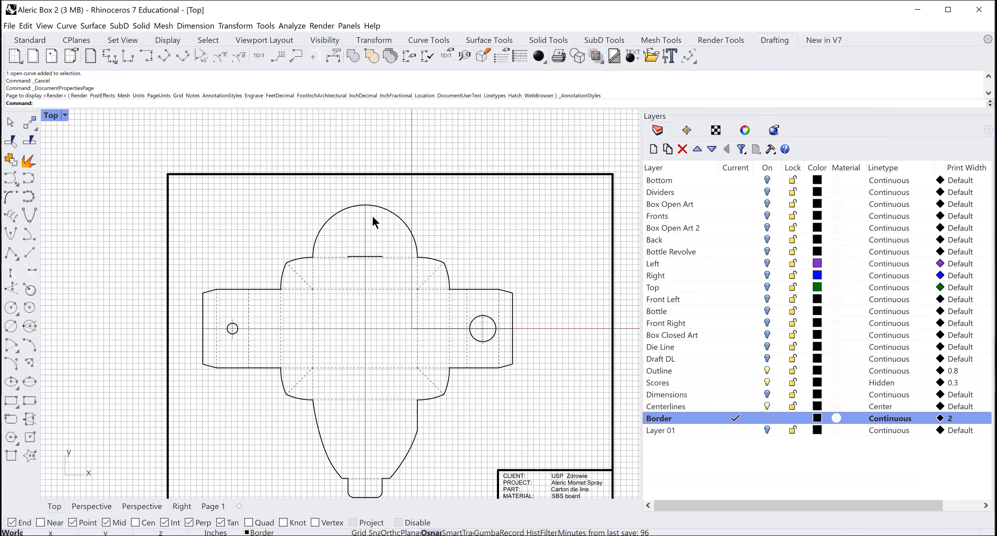
# Add a linear dimension across the base of the semicircular upper flap, placing the dimension line just above the arc.
pyautogui.scroll(4, 375, 223)
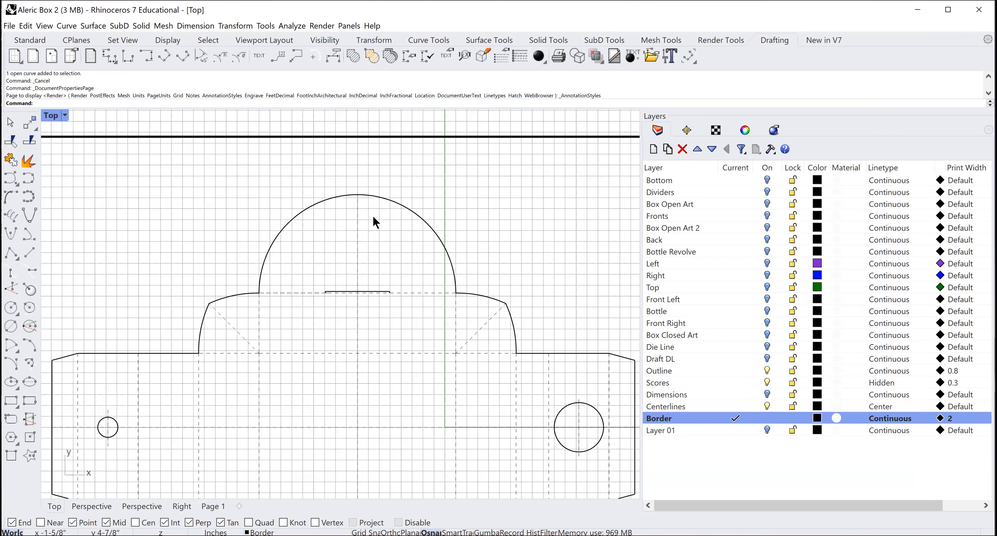
pyautogui.click(110, 56)
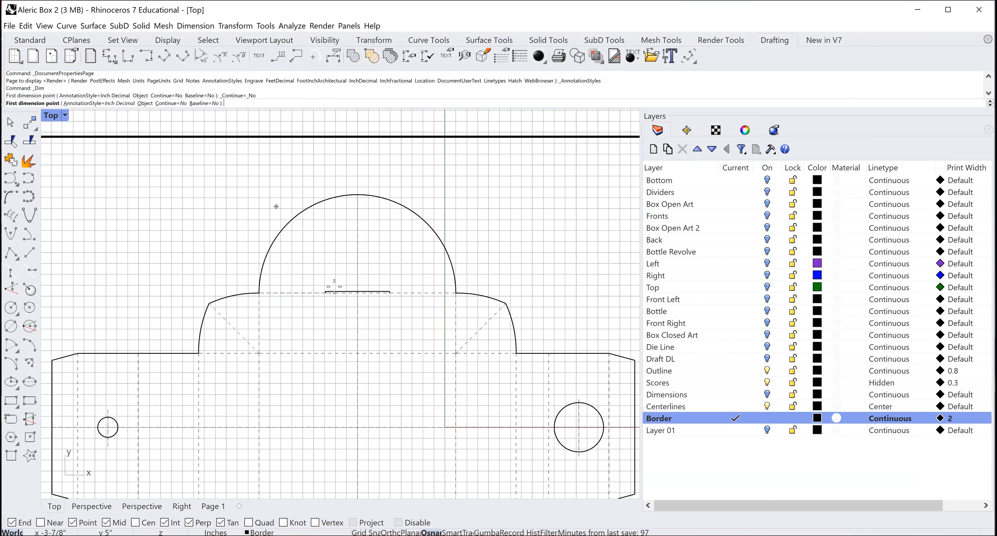
pyautogui.click(258, 294)
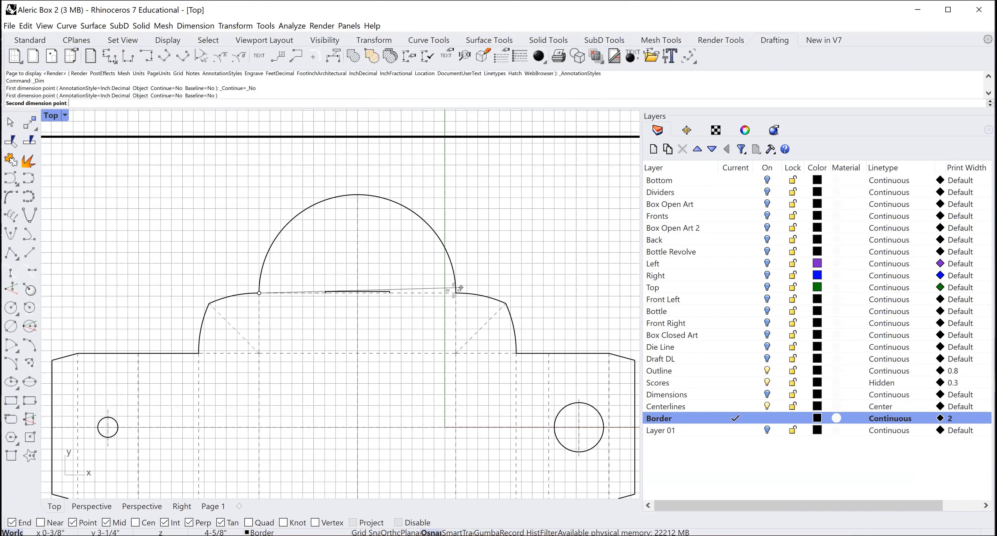
pyautogui.click(455, 294)
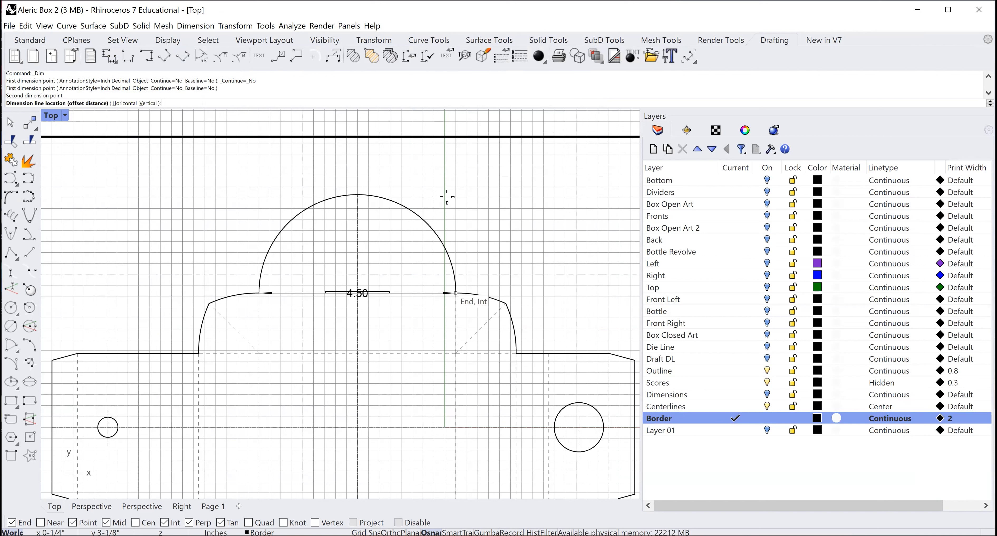
pyautogui.click(445, 174)
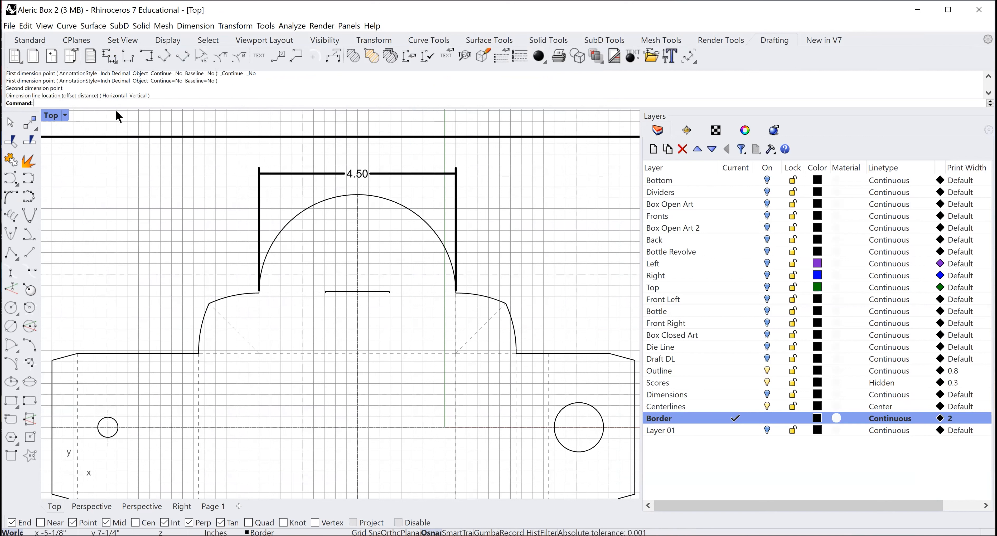
# Make Dimensions the current layer, move the new flap width dimension onto it, and deselect the dimension.
pyautogui.click(10, 122)
pyautogui.press('Escape')
pyautogui.click(457, 203)
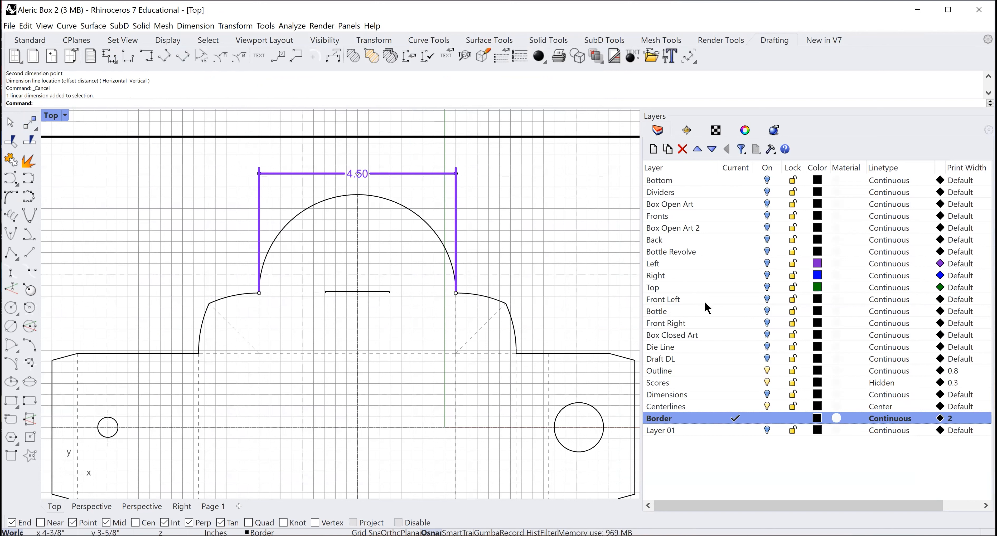
pyautogui.click(735, 394)
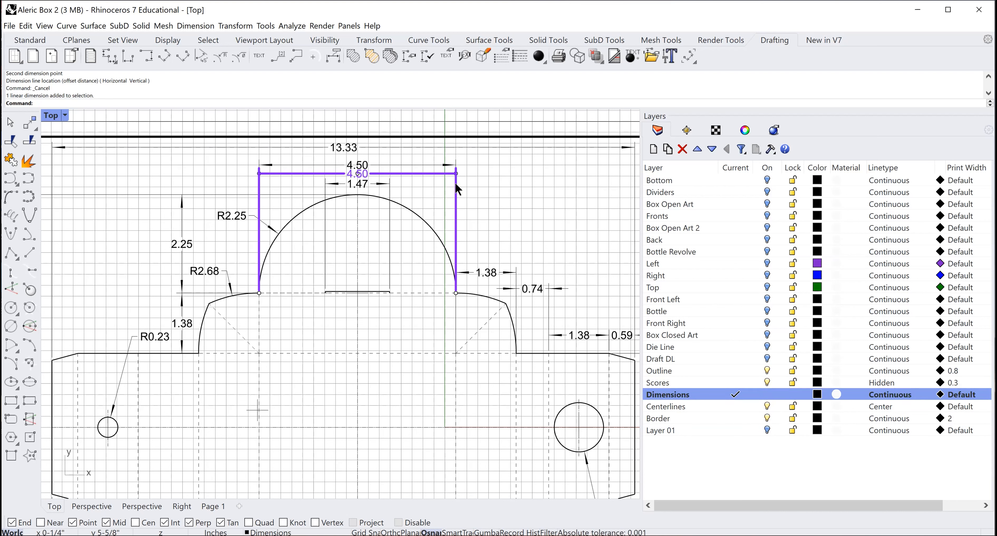
pyautogui.click(771, 150)
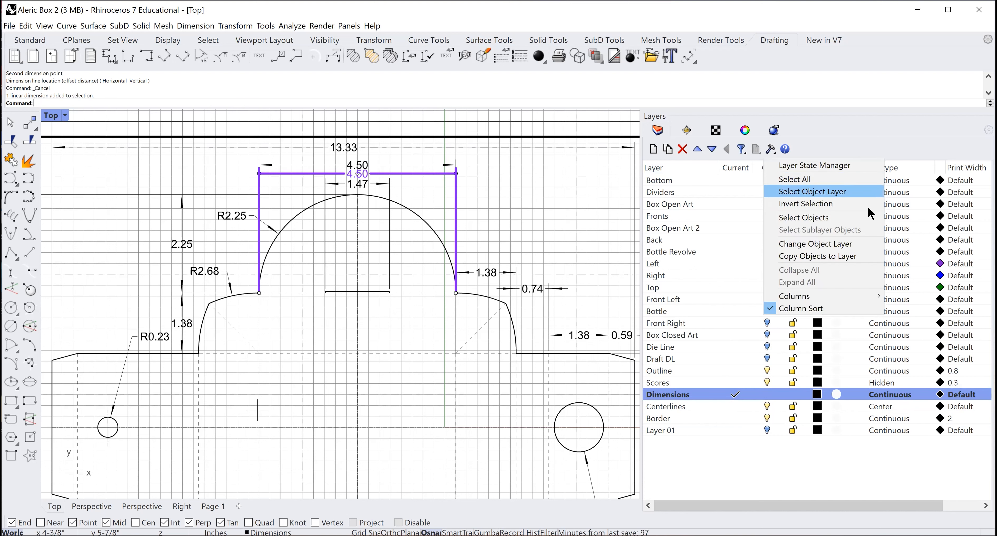
pyautogui.click(808, 249)
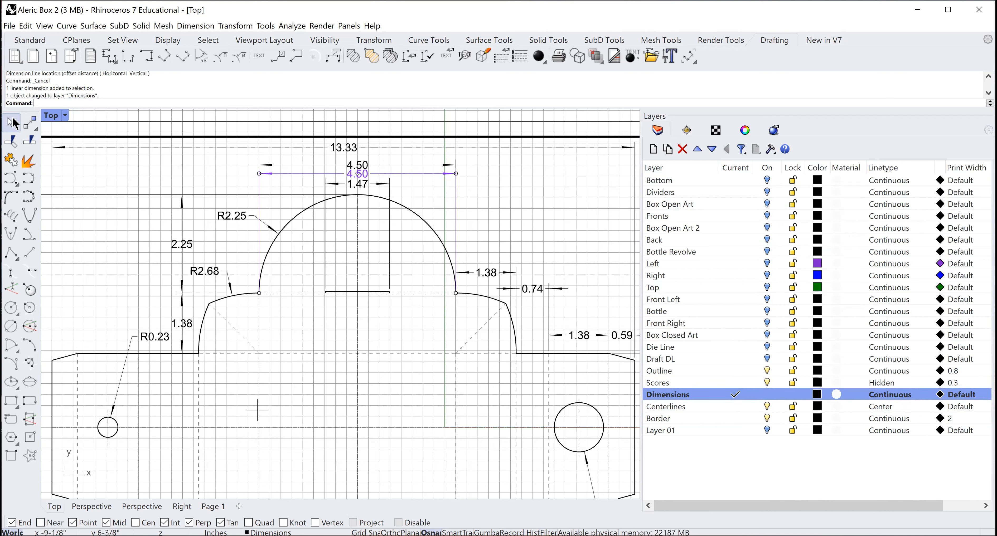
pyautogui.press('Escape')
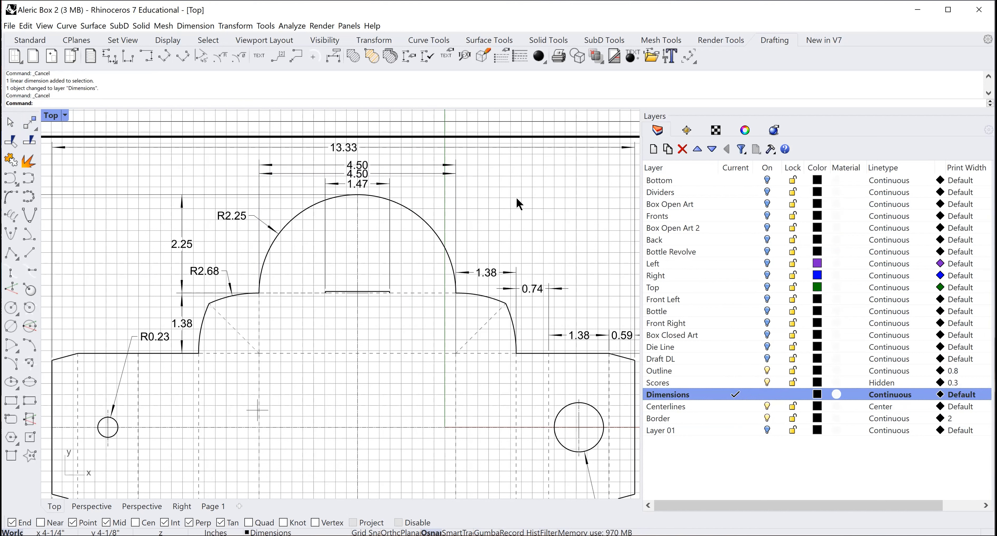
# Undo the dimension's layer change, the switch of current layer, and the flap width dimension itself.
pyautogui.click(27, 27)
pyautogui.click(43, 40)
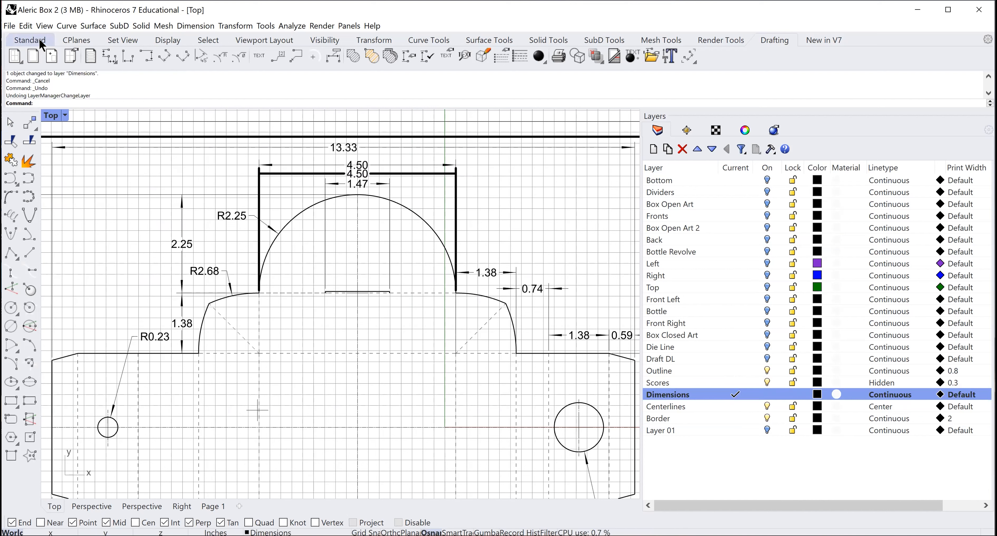
pyautogui.click(26, 26)
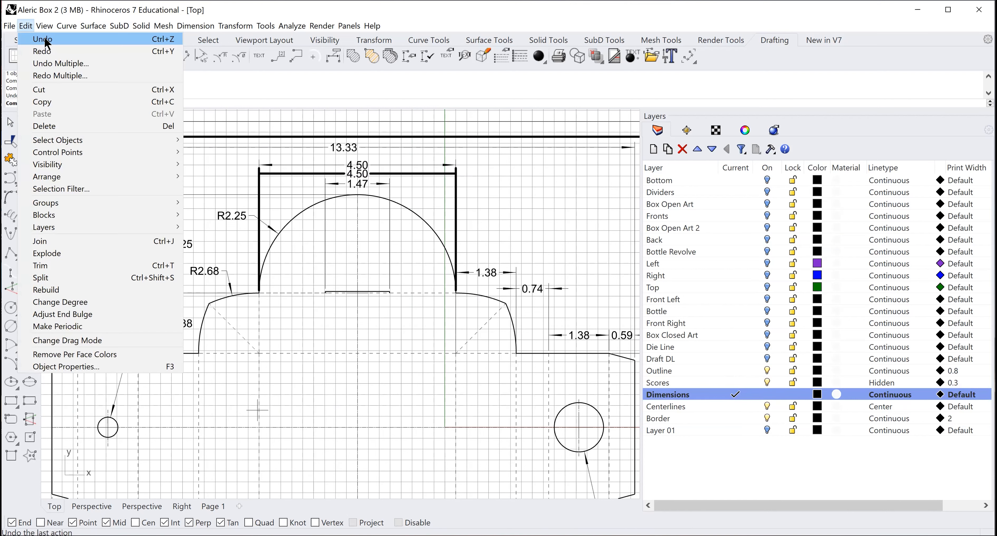
pyautogui.click(42, 40)
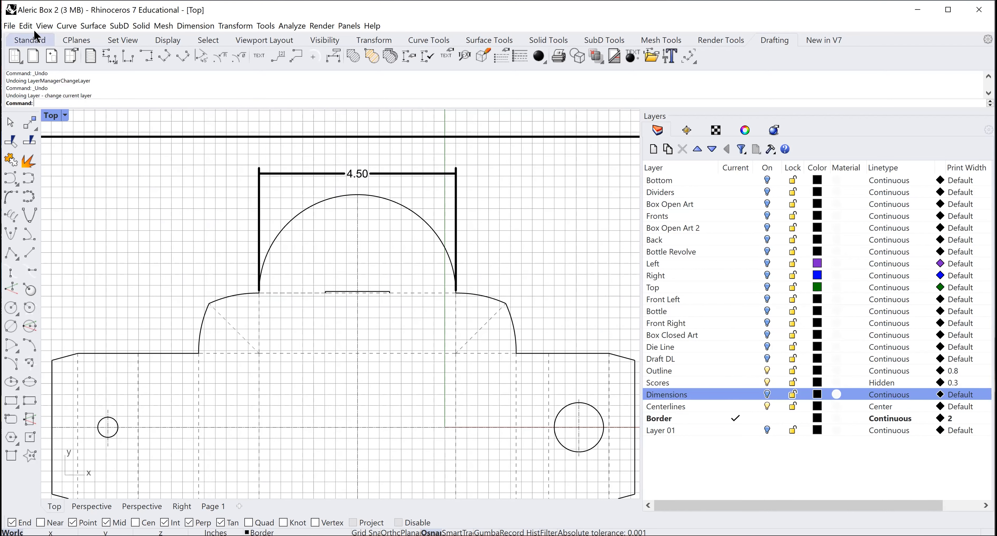
pyautogui.click(26, 27)
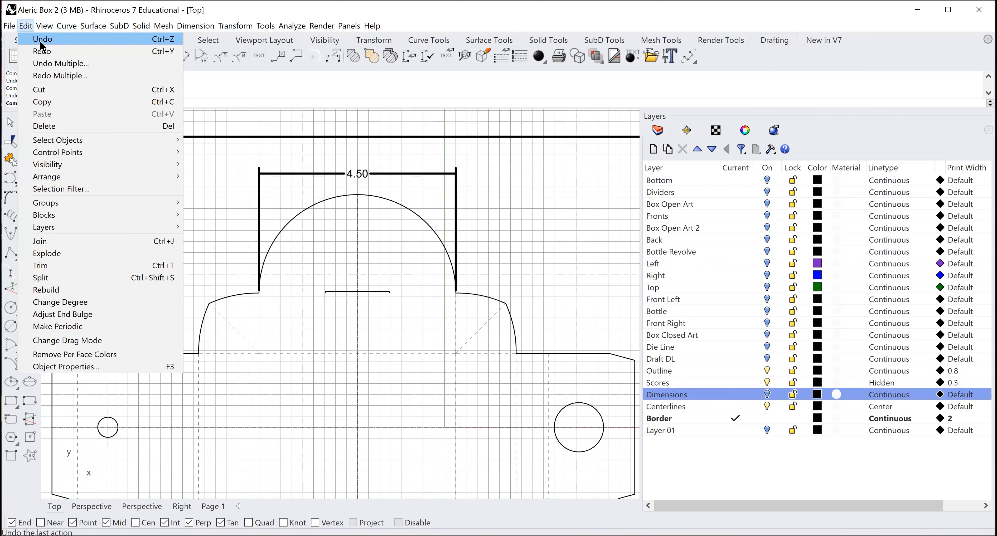
pyautogui.click(42, 42)
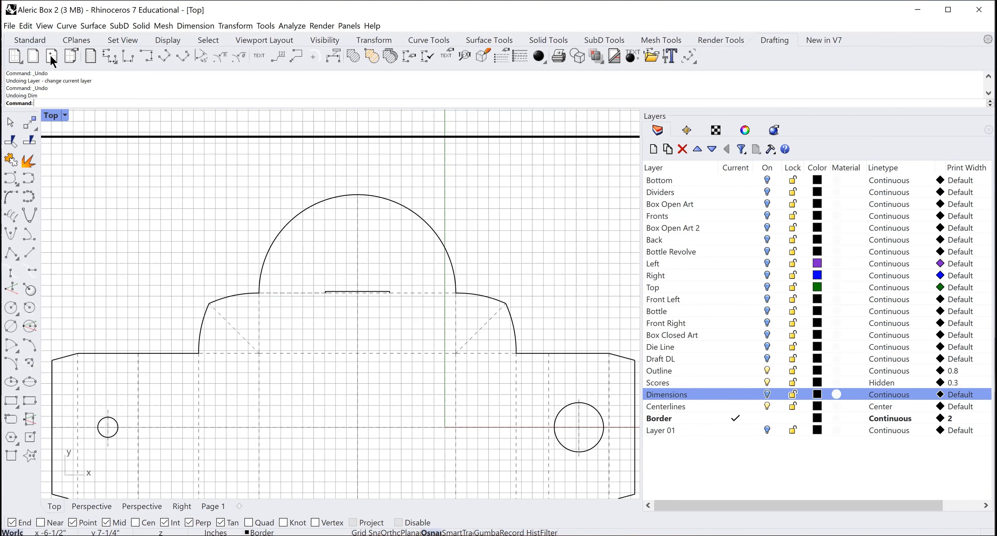
# Add a vertical dimension from the semicircular flap's left base corner to its apex, placed to the left of the flap.
pyautogui.click(106, 54)
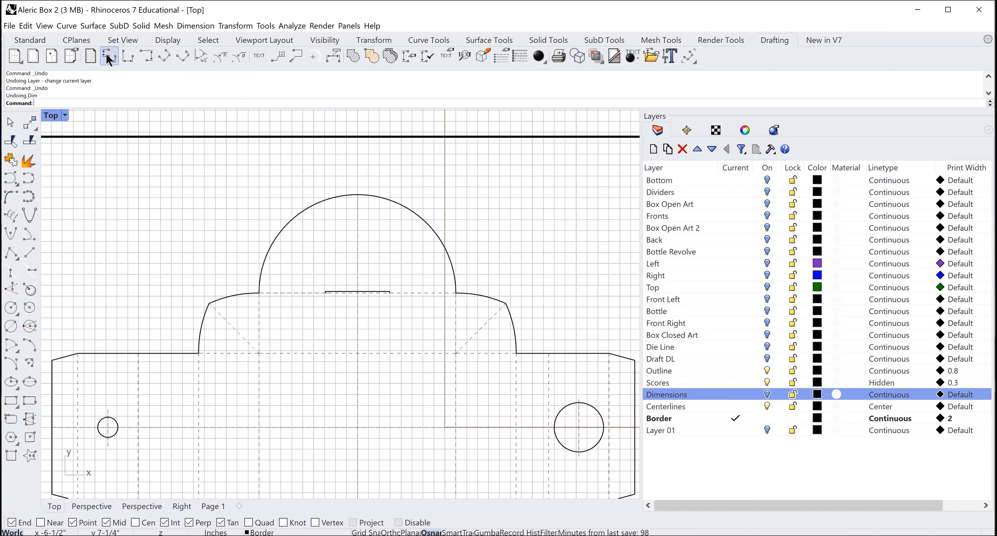
pyautogui.click(259, 293)
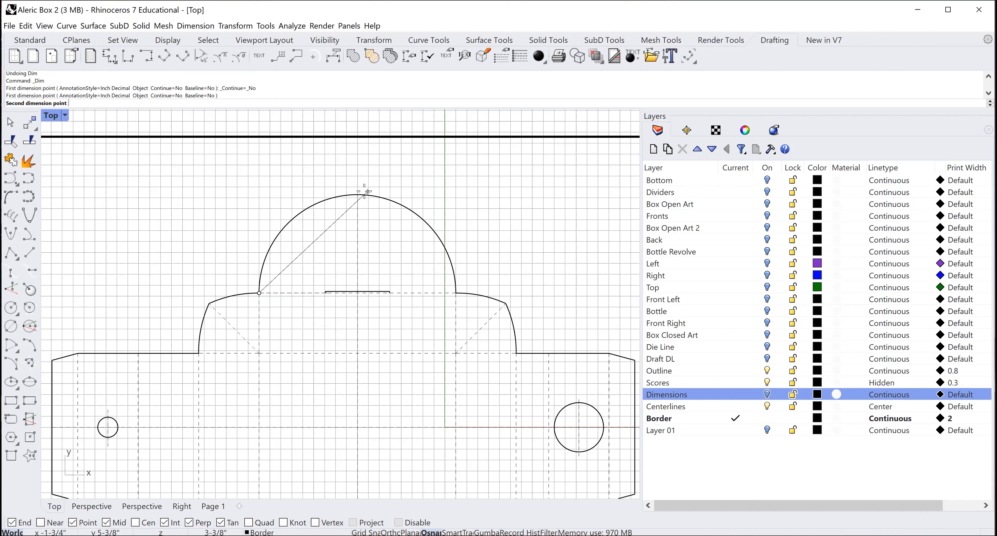
pyautogui.click(358, 193)
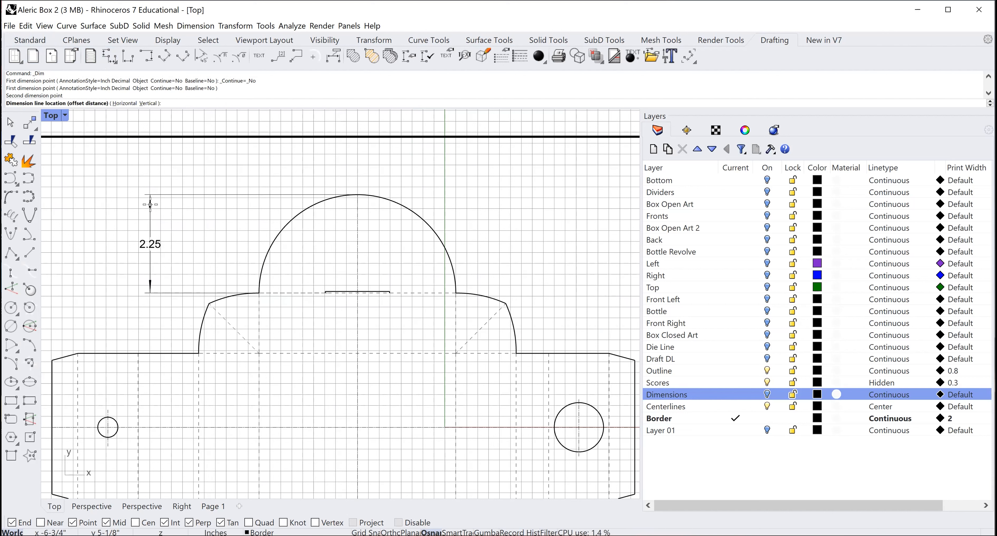
pyautogui.click(174, 208)
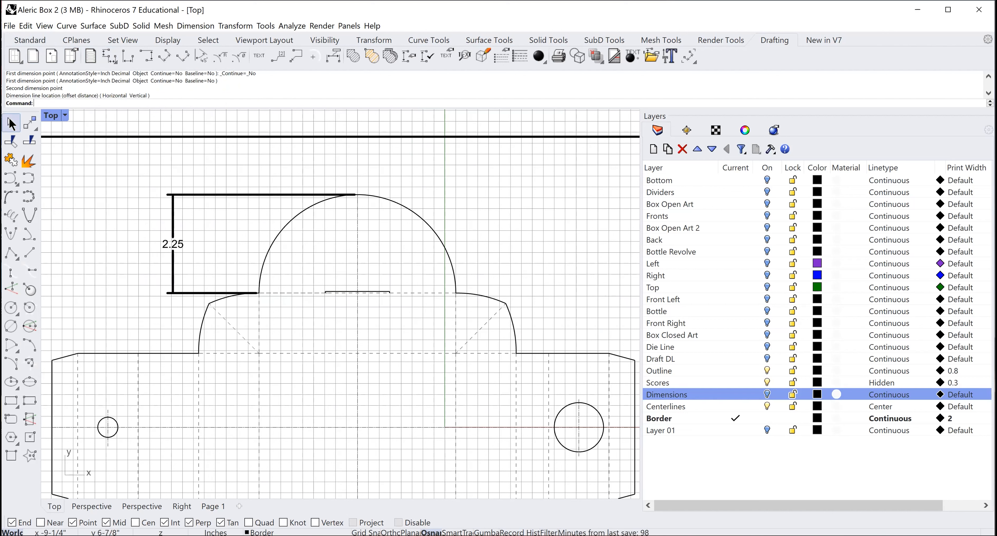
# Undo the vertical dimension on the semicircular flap.
pyautogui.click(27, 27)
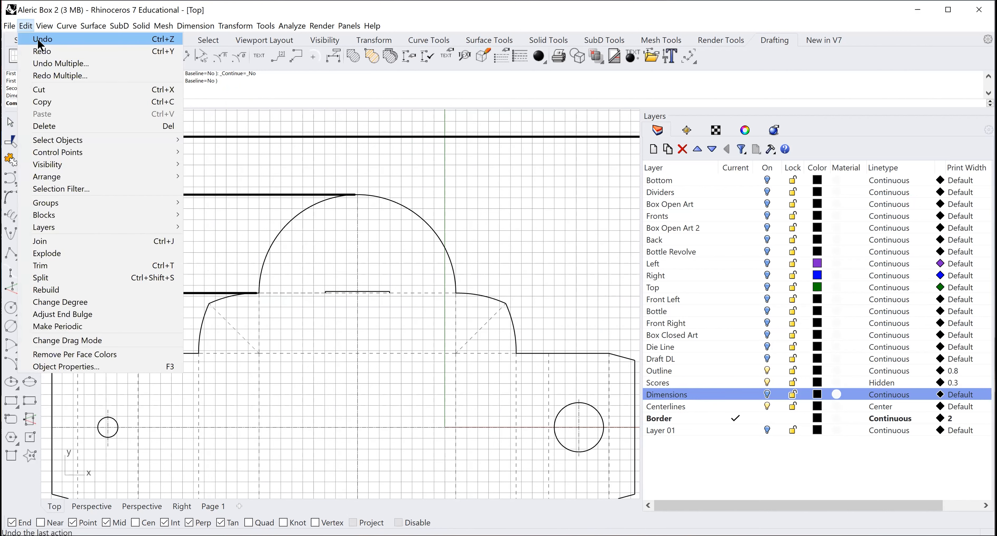
pyautogui.click(41, 40)
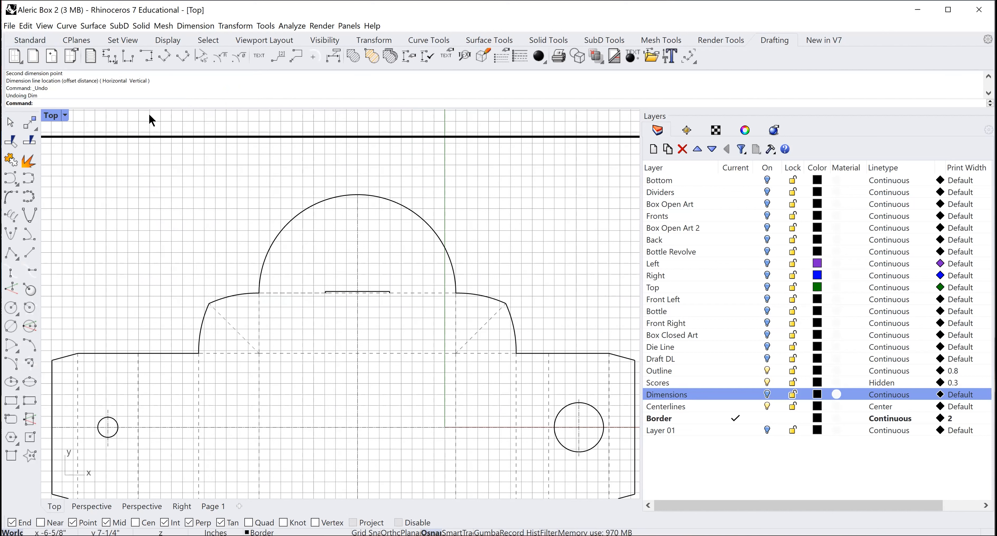
# Add a radial dimension to the semicircular flap's arc, placed outside its upper-right side, and undo it.
pyautogui.click(219, 58)
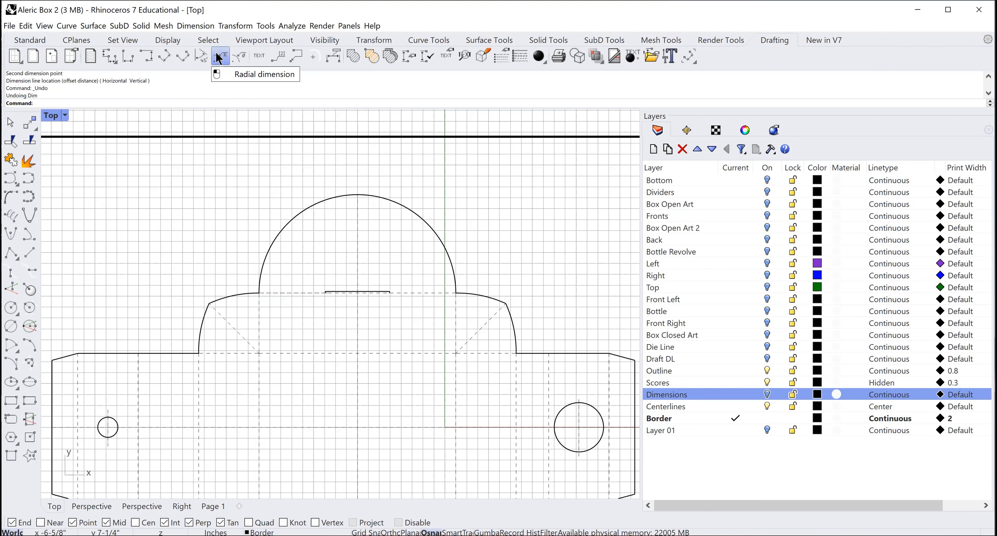
pyautogui.click(416, 218)
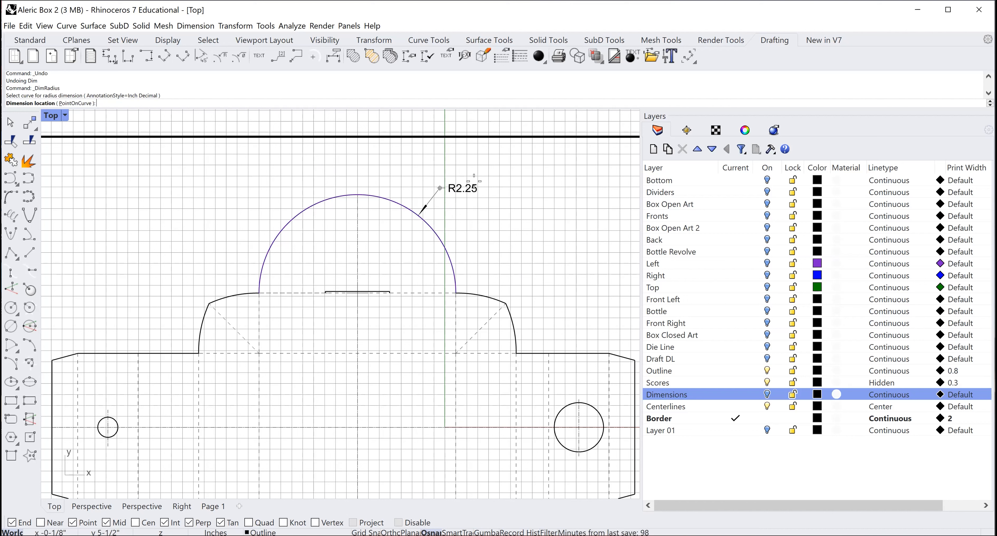
pyautogui.click(479, 185)
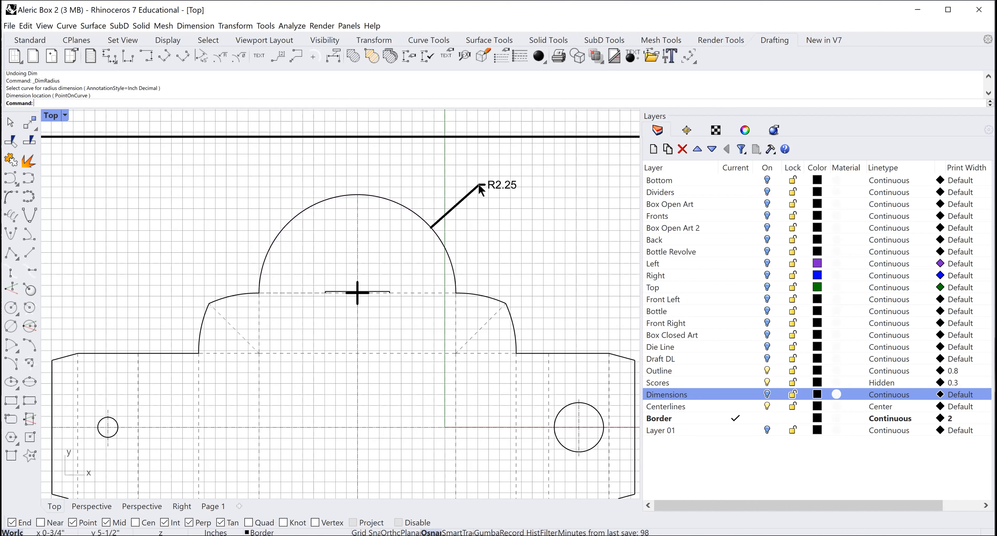
pyautogui.click(25, 26)
pyautogui.click(41, 40)
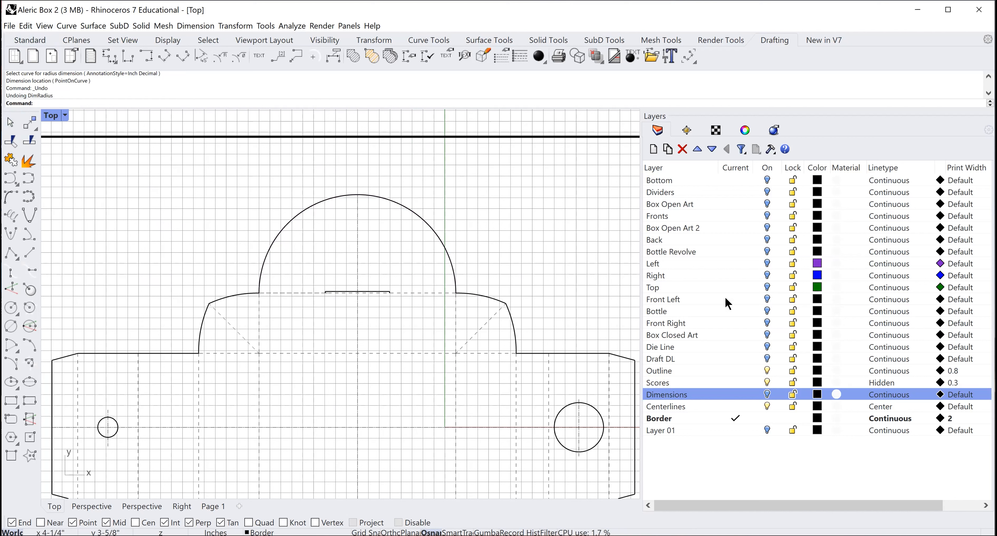
# Make Dimensions the current layer so that all of the die line's dimensions are displayed.
pyautogui.click(734, 395)
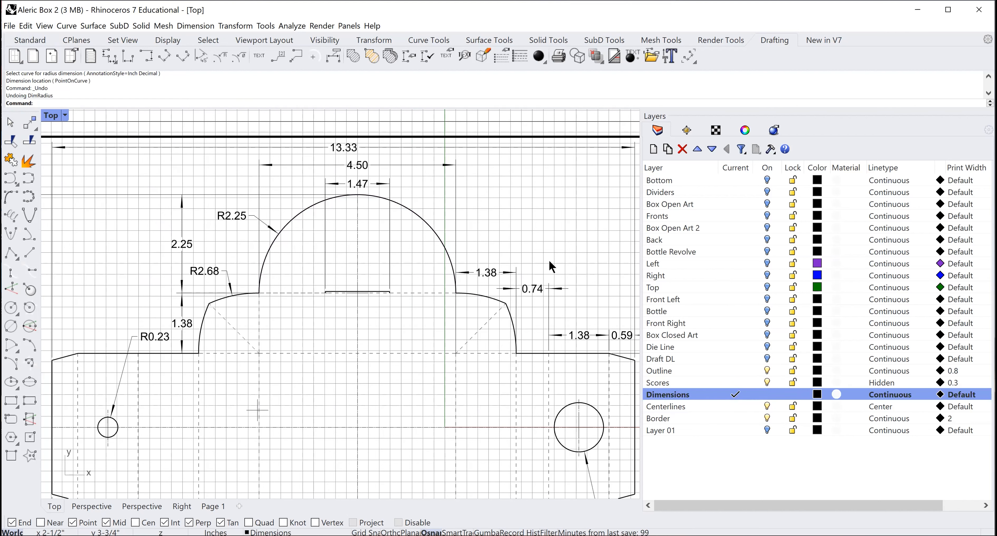
pyautogui.scroll(-3, 550, 262)
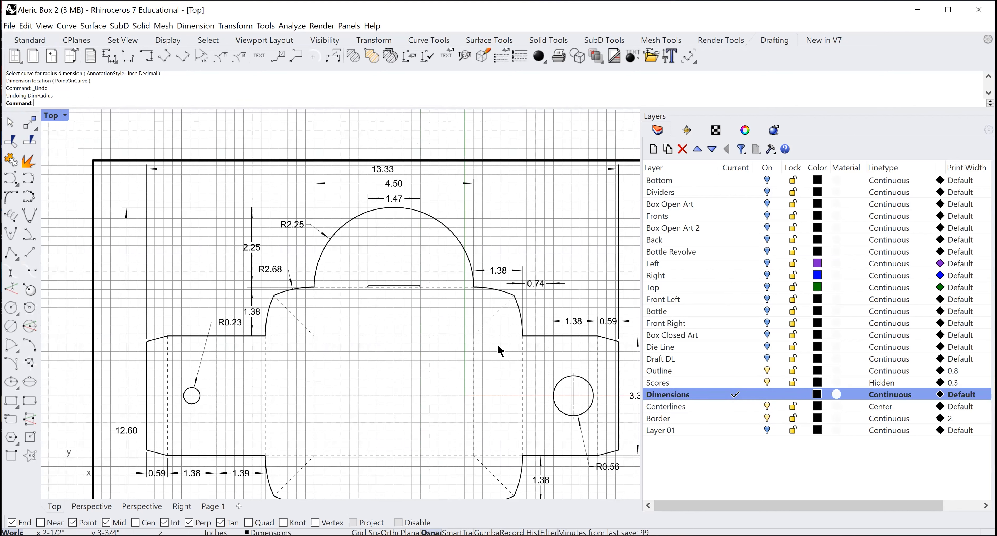
pyautogui.moveTo(435, 314); pyautogui.dragTo(424, 288, button='right')
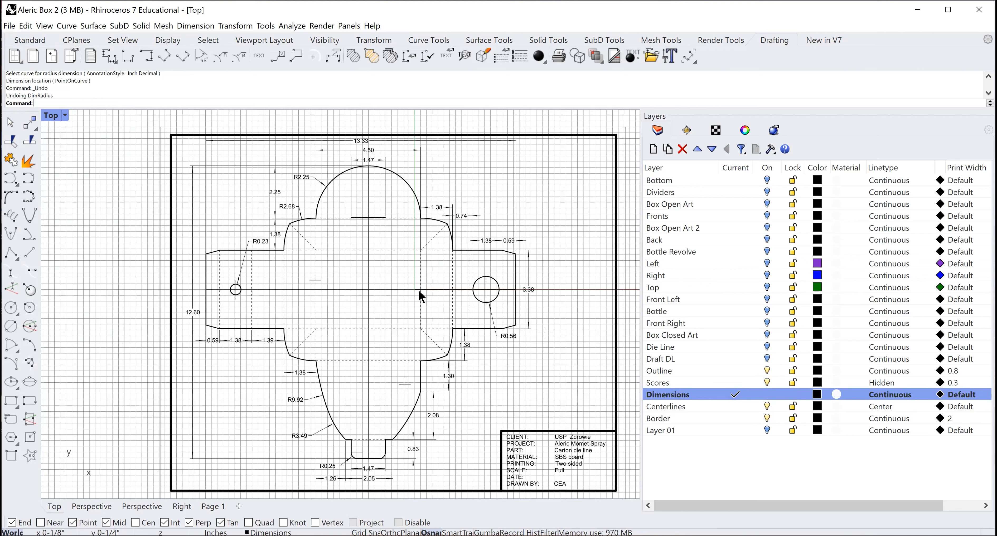
pyautogui.moveTo(532, 283); pyautogui.dragTo(532, 281, button='right')
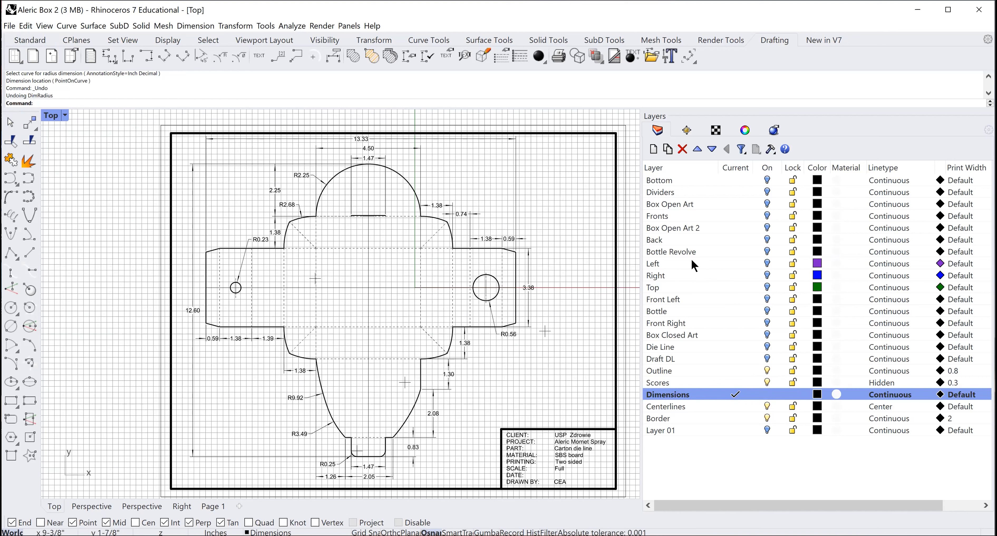
# Make Centerlines the current layer and choose Center as its linetype.
pyautogui.click(736, 407)
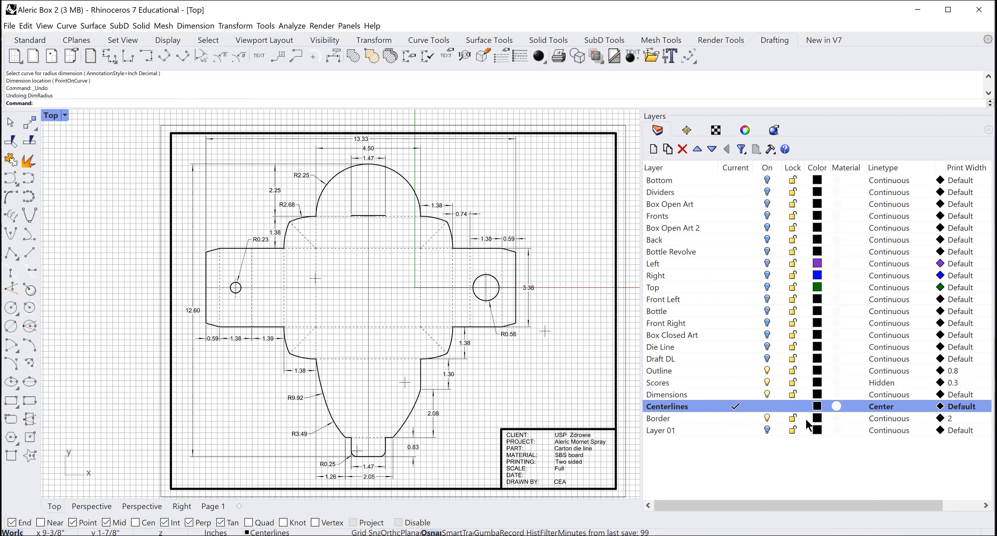
pyautogui.click(881, 408)
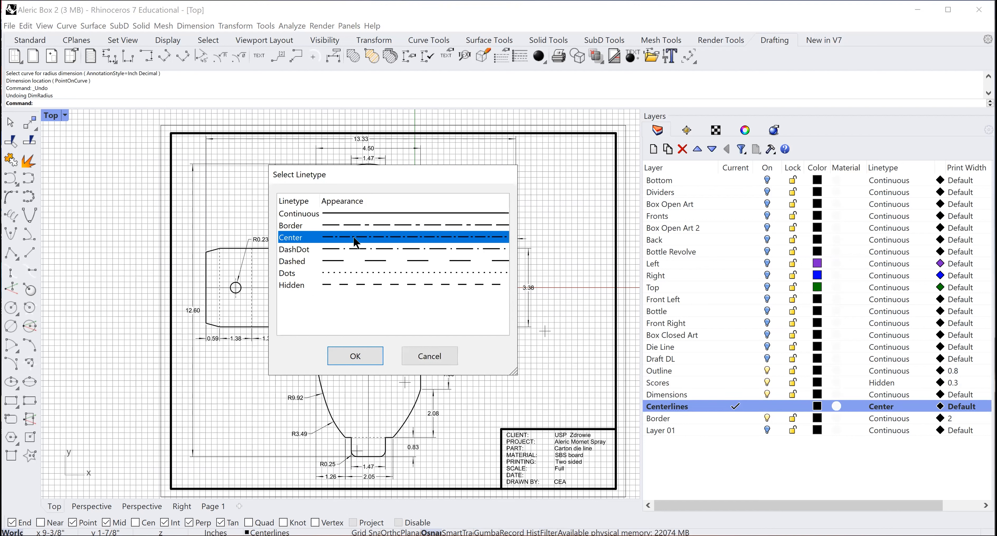
pyautogui.click(361, 360)
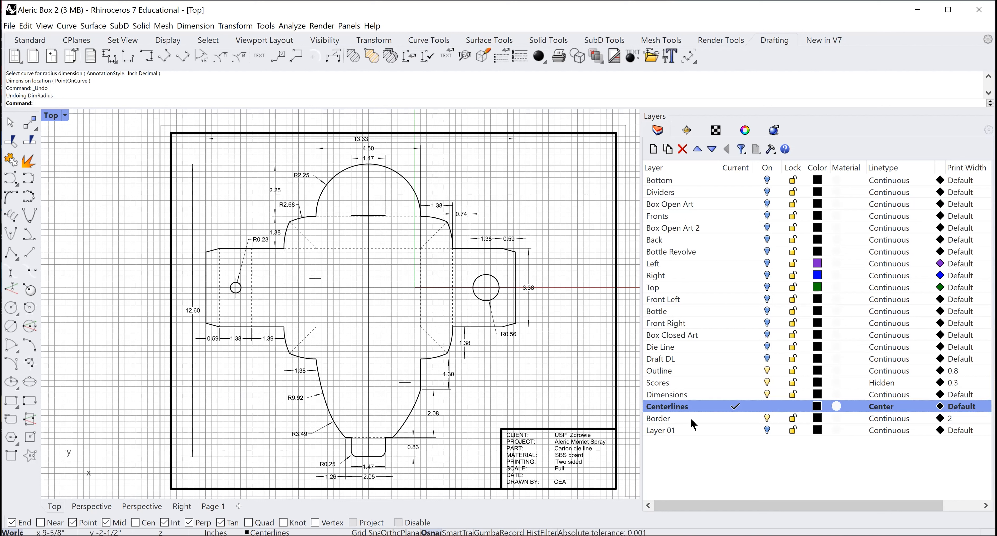
# Make Border the current layer and look over the text block options without creating any text.
pyautogui.click(734, 418)
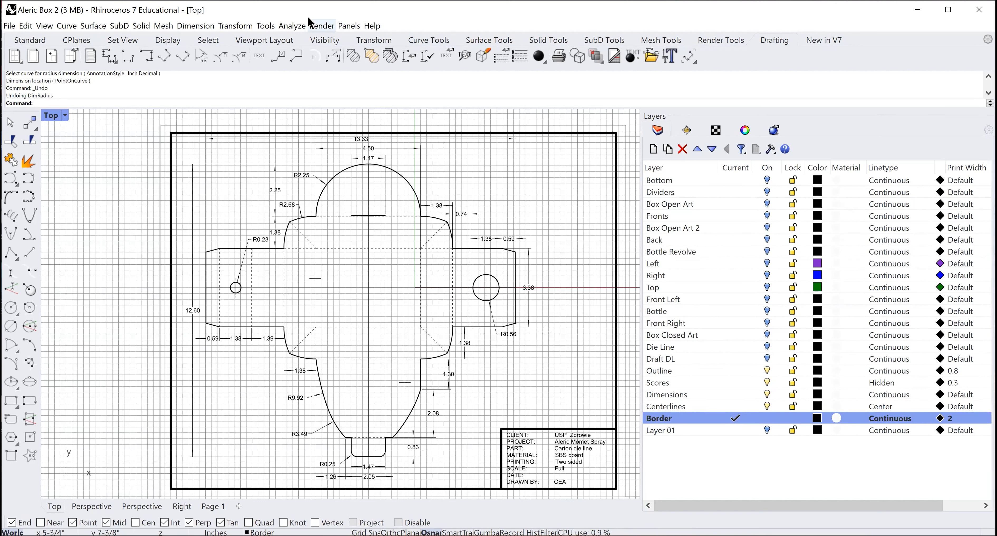
pyautogui.click(197, 26)
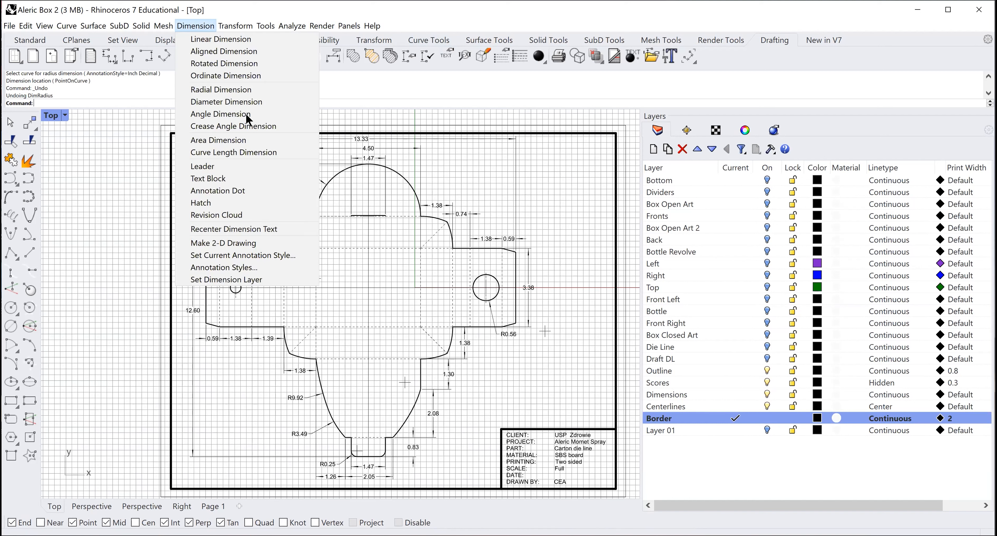
pyautogui.click(203, 181)
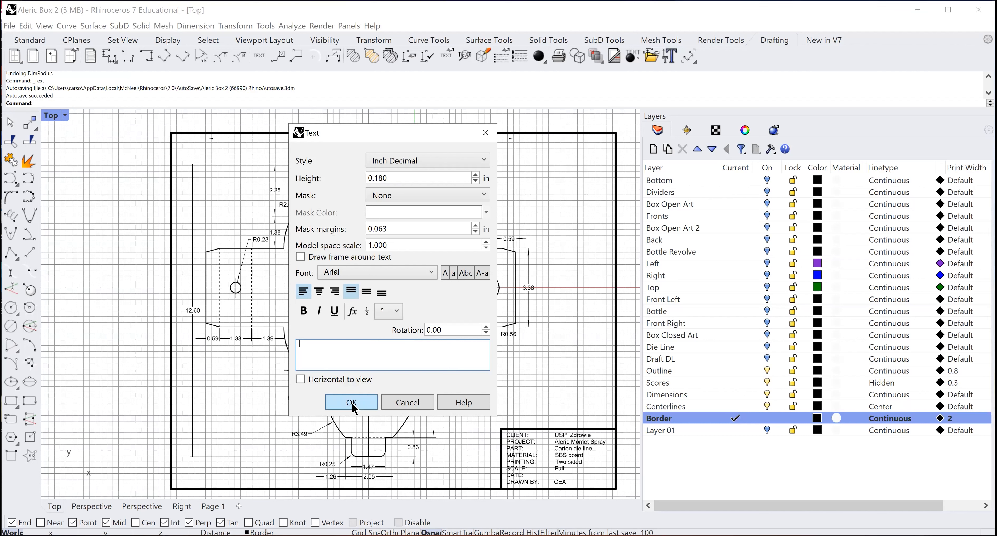
pyautogui.click(405, 402)
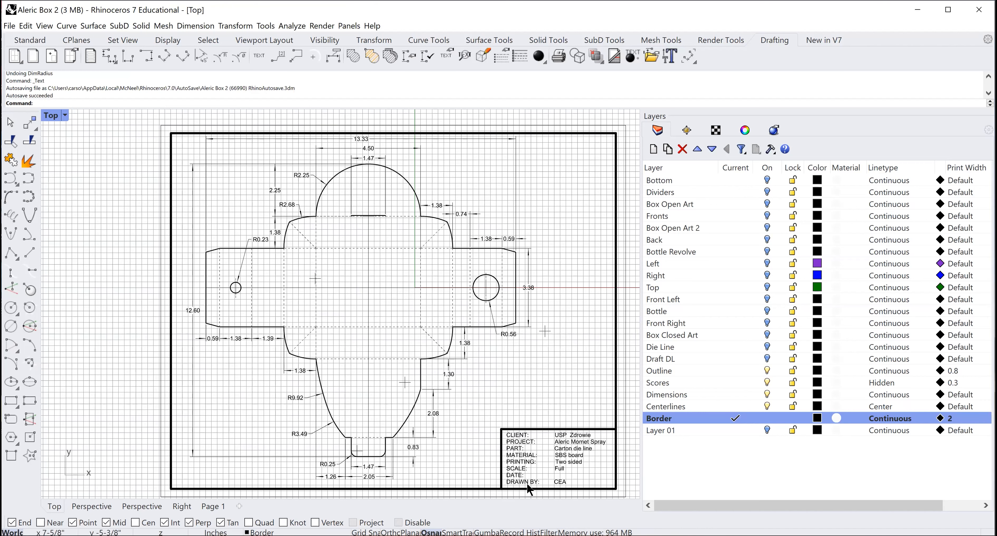
# Open the title block text to examine its content and formatting, then close it without changes and deselect it.
pyautogui.doubleClick(517, 441)
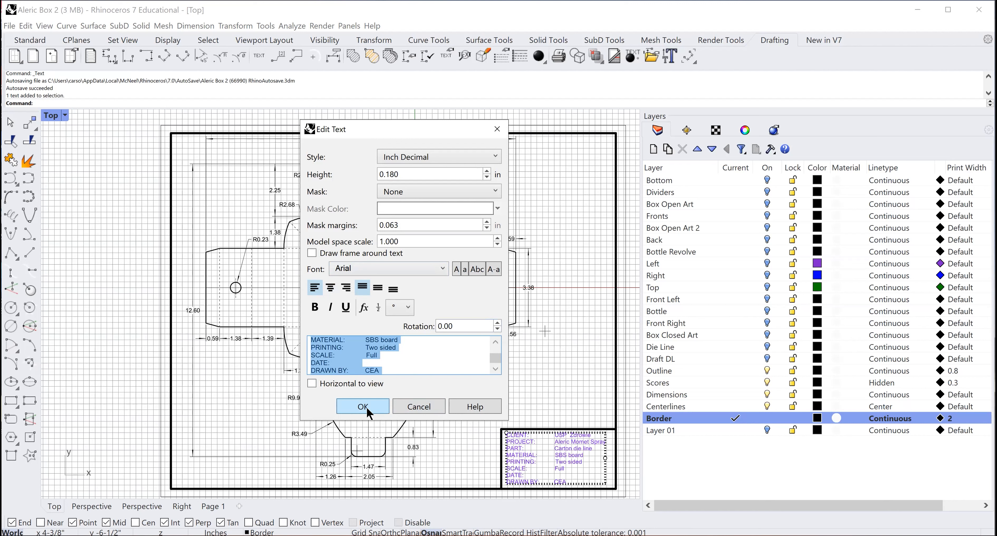
pyautogui.click(408, 411)
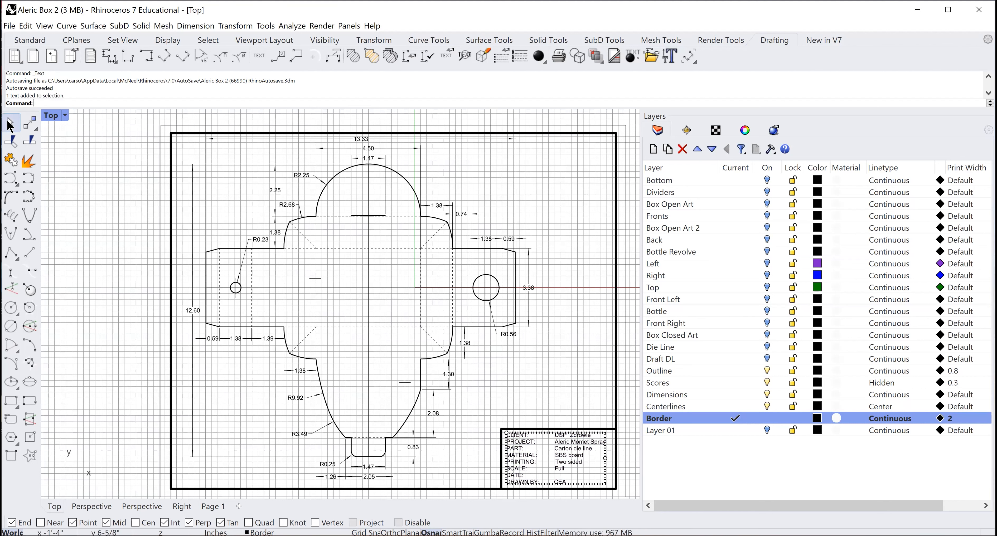
pyautogui.press('Escape')
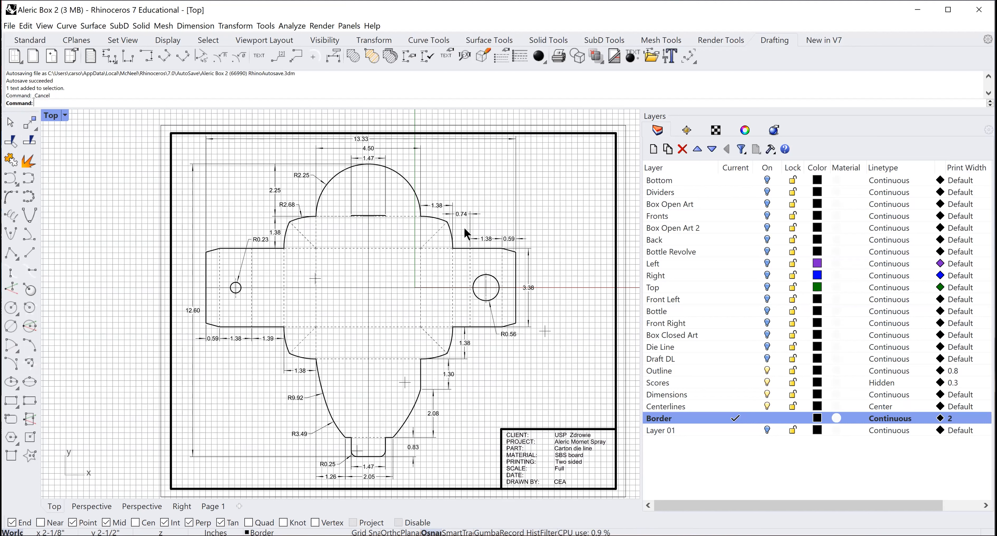
# Examine the edit options of the 1.38 dimension above the upper-right side flap, keep its settings, and deselect it.
pyautogui.click(438, 206)
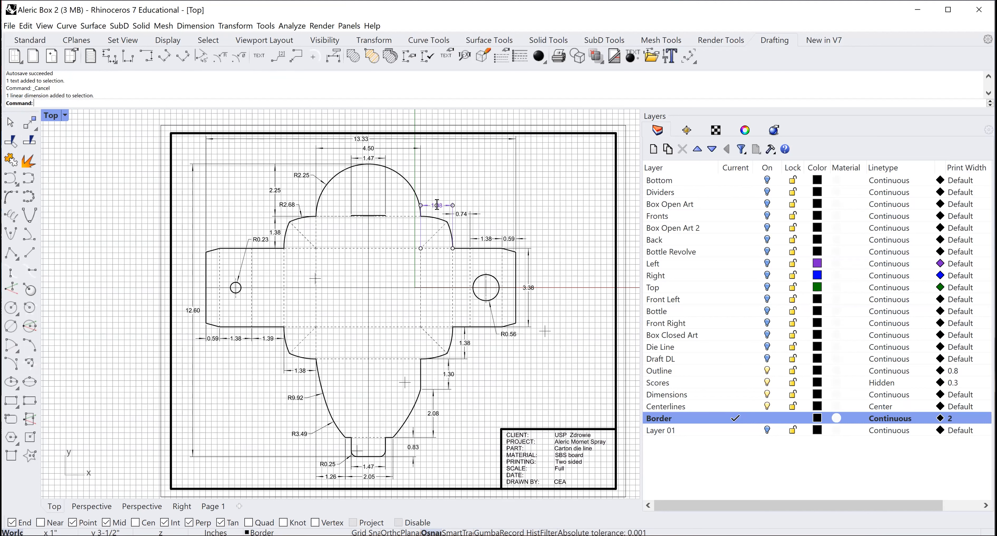
pyautogui.doubleClick(437, 205)
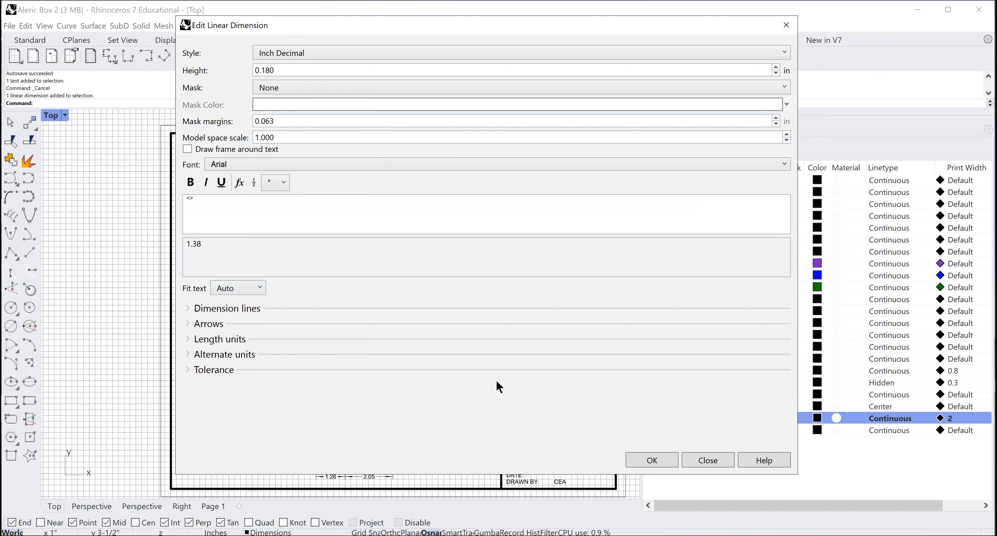
pyautogui.click(651, 461)
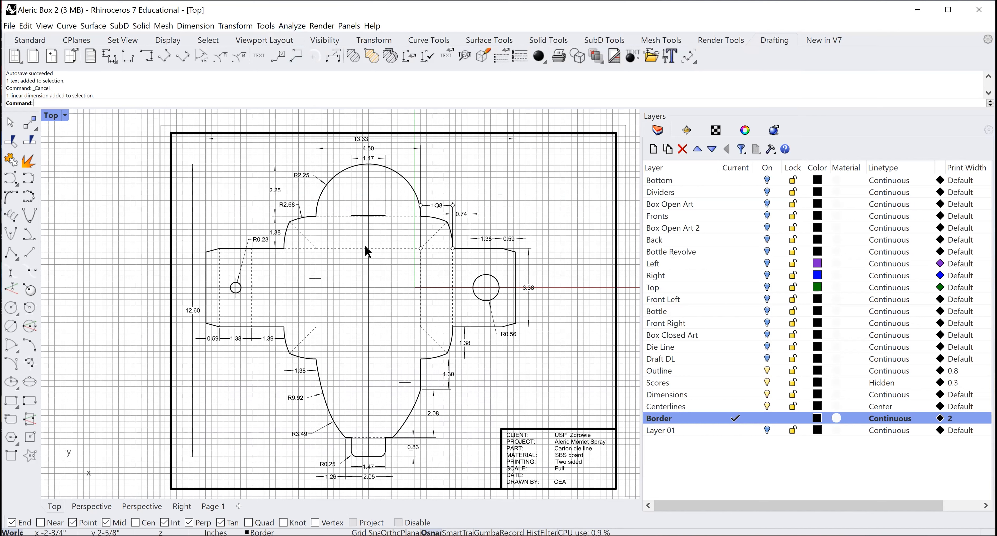
pyautogui.scroll(-2, 376, 275)
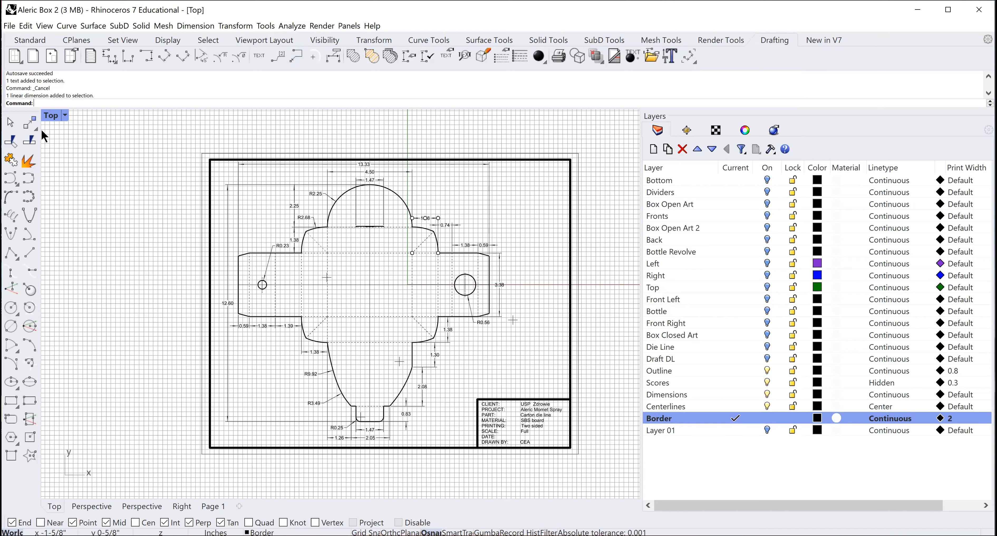
pyautogui.press('Escape')
# Select the entire sheet with its border, title block, die line and dimensions, and start exporting the selection.
pyautogui.moveTo(171, 129)
pyautogui.mouseDown()
pyautogui.moveTo(419, 329)
pyautogui.moveTo(568, 496)
pyautogui.moveTo(601, 504)
pyautogui.moveTo(604, 483)
pyautogui.mouseUp()
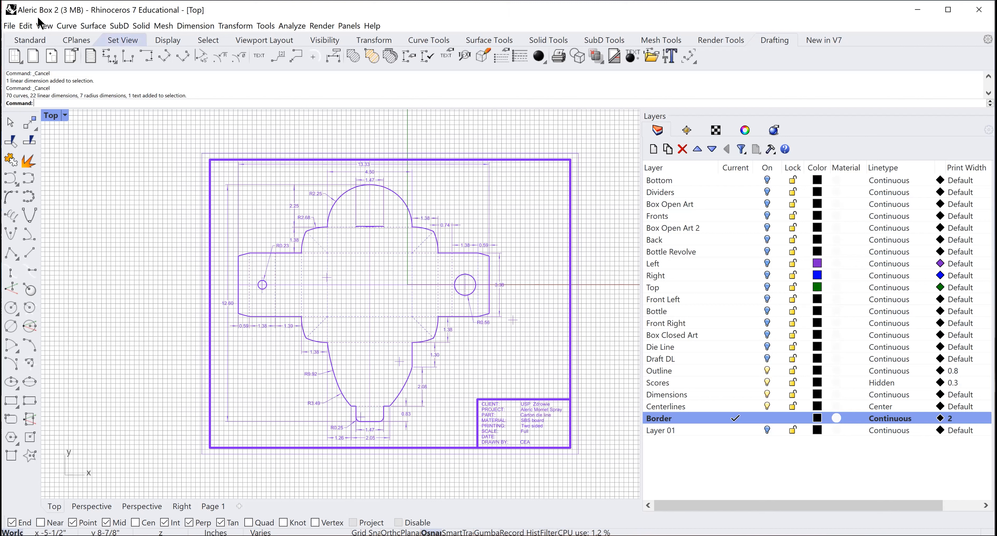
pyautogui.click(10, 27)
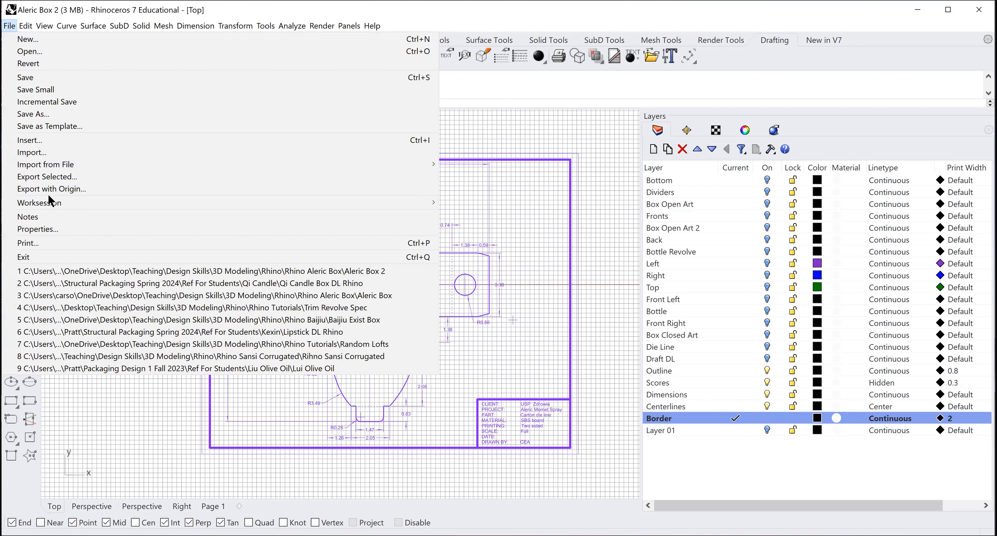
pyautogui.click(39, 177)
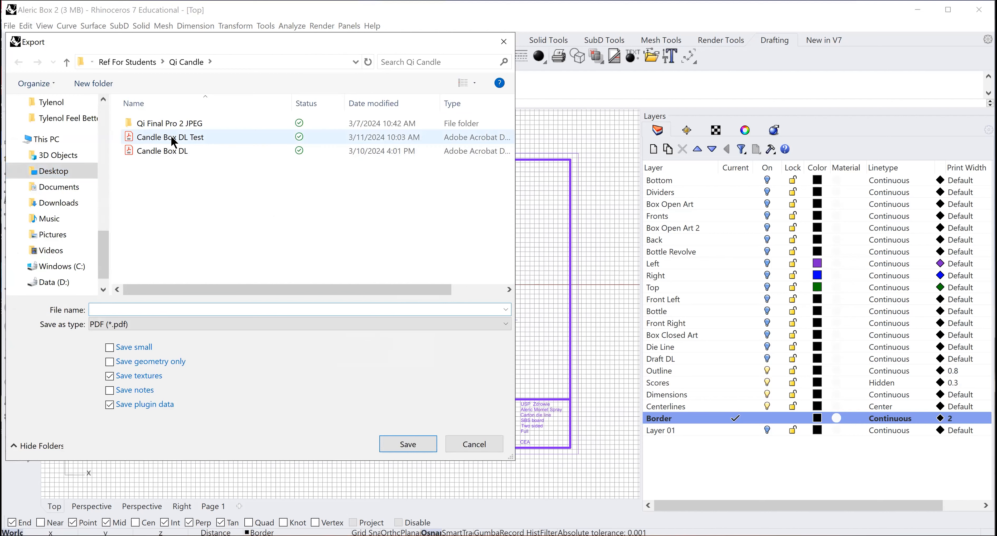
pyautogui.click(64, 63)
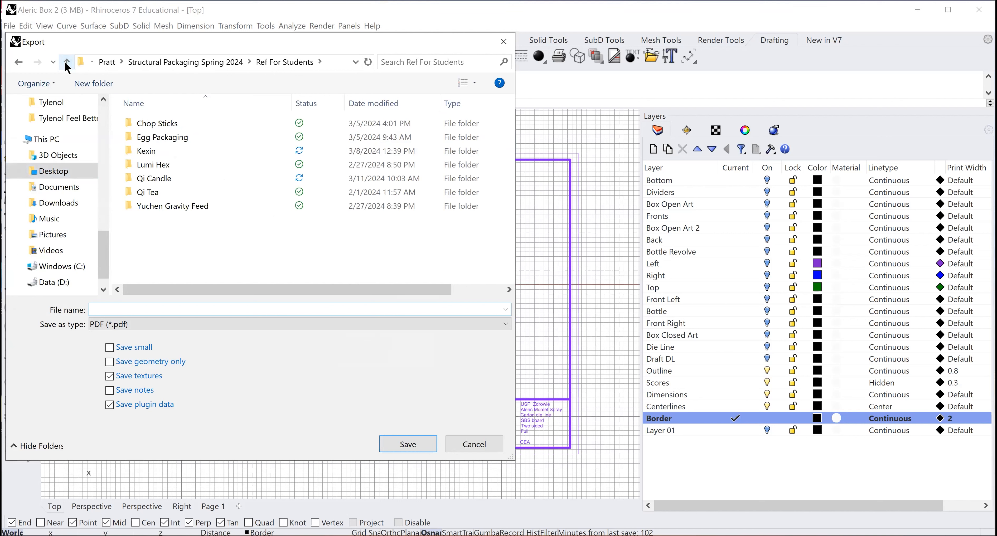
pyautogui.click(66, 63)
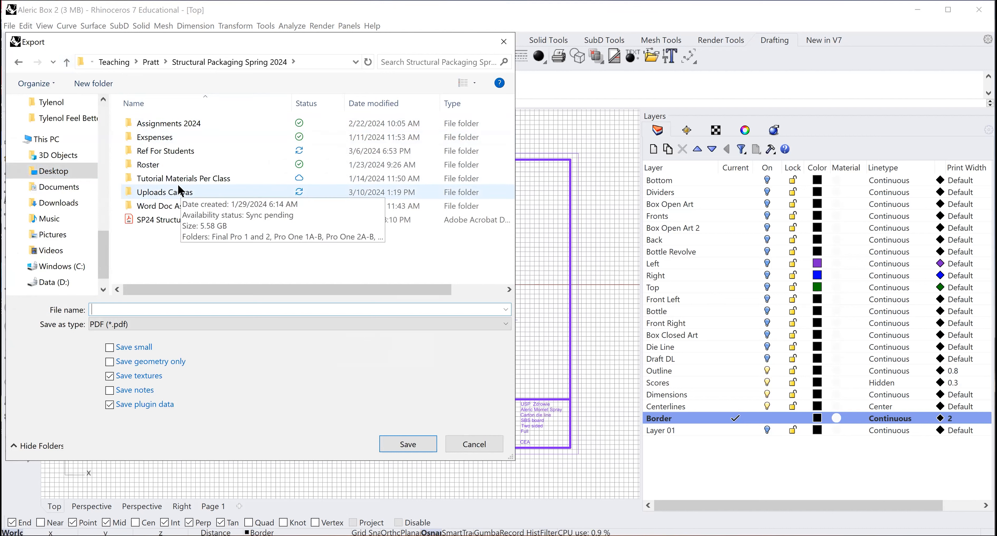
pyautogui.doubleClick(157, 152)
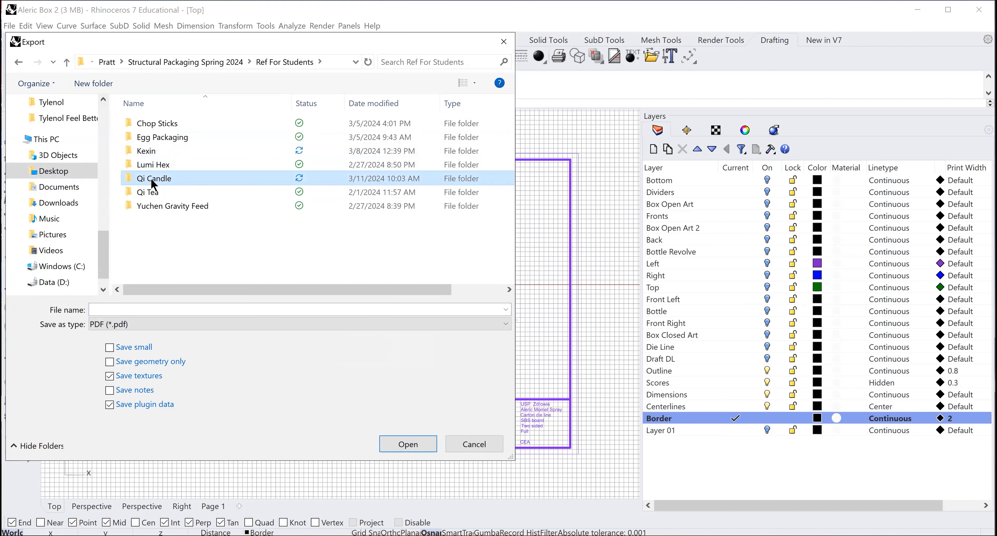
pyautogui.doubleClick(151, 179)
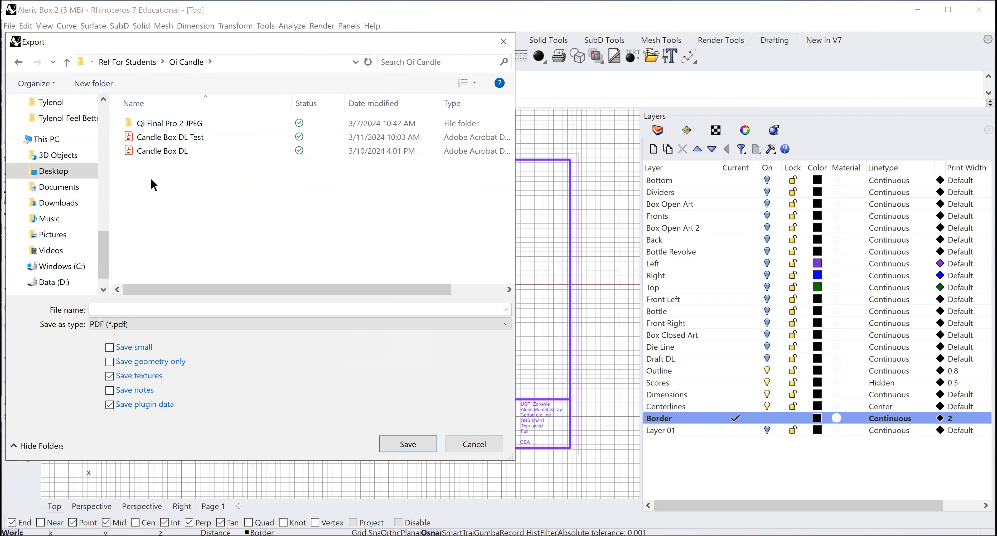
# Save the export as a PDF that replaces the existing Candle Box DL Test file.
pyautogui.click(157, 138)
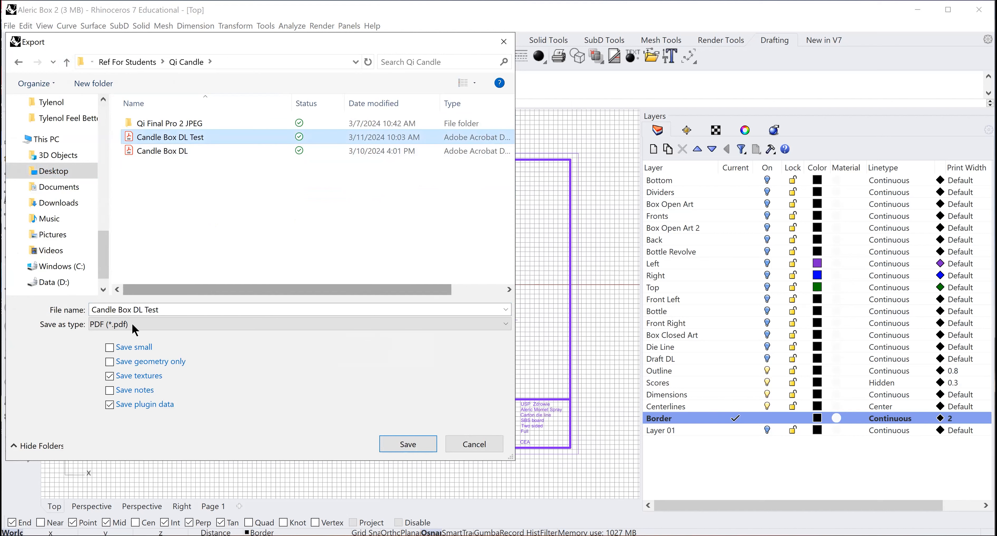
pyautogui.click(412, 446)
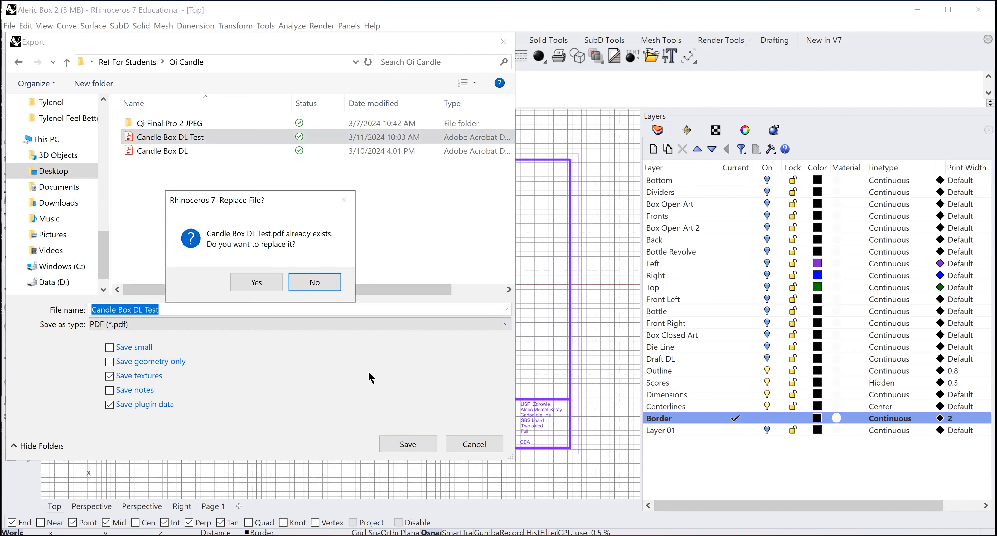
pyautogui.click(267, 287)
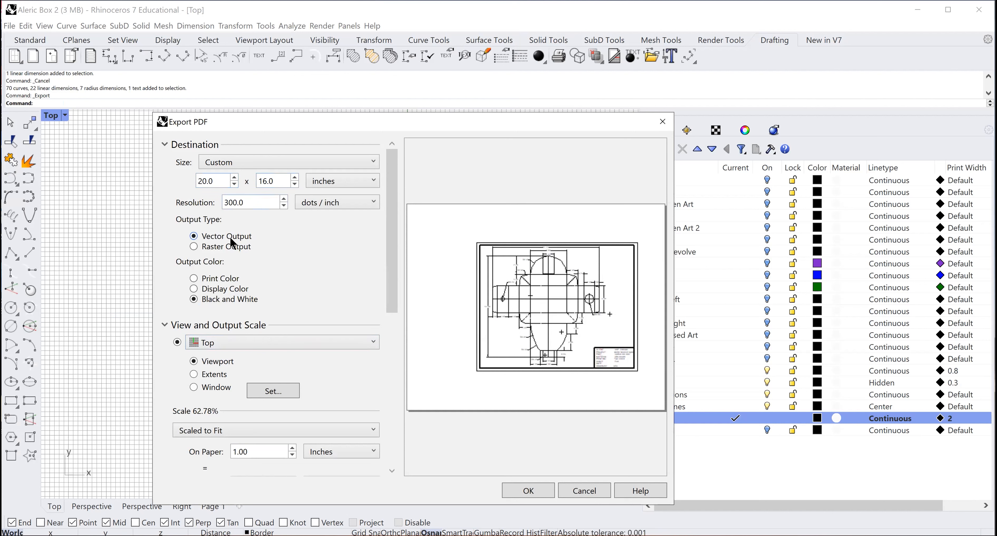
# Set the PDF view to Extents at a 1:1 scale and export it.
pyautogui.click(194, 375)
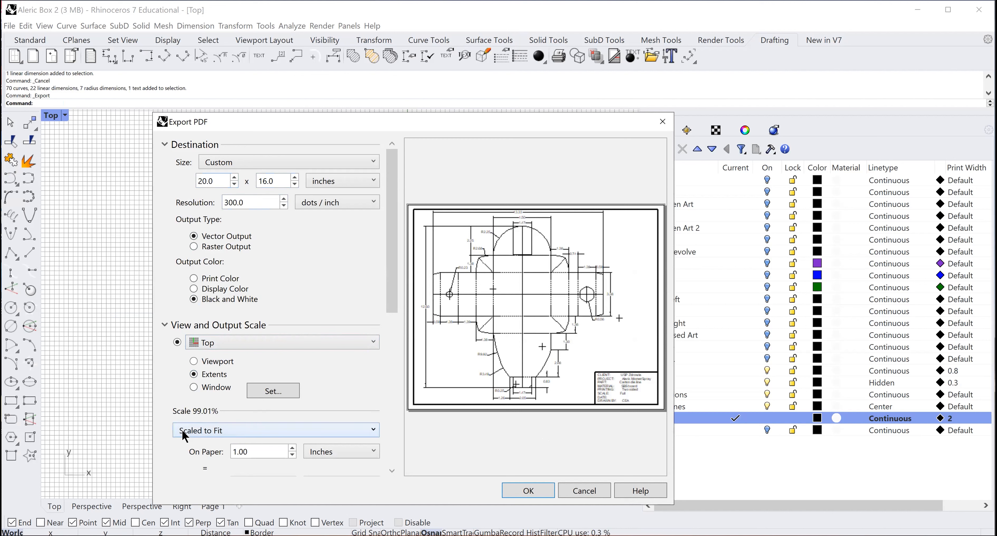
pyautogui.click(373, 429)
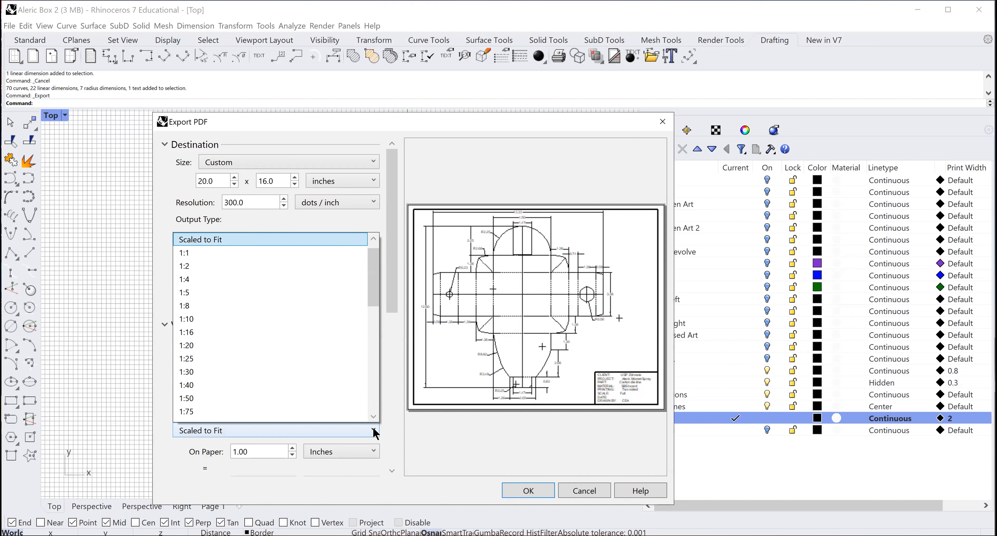
pyautogui.click(186, 254)
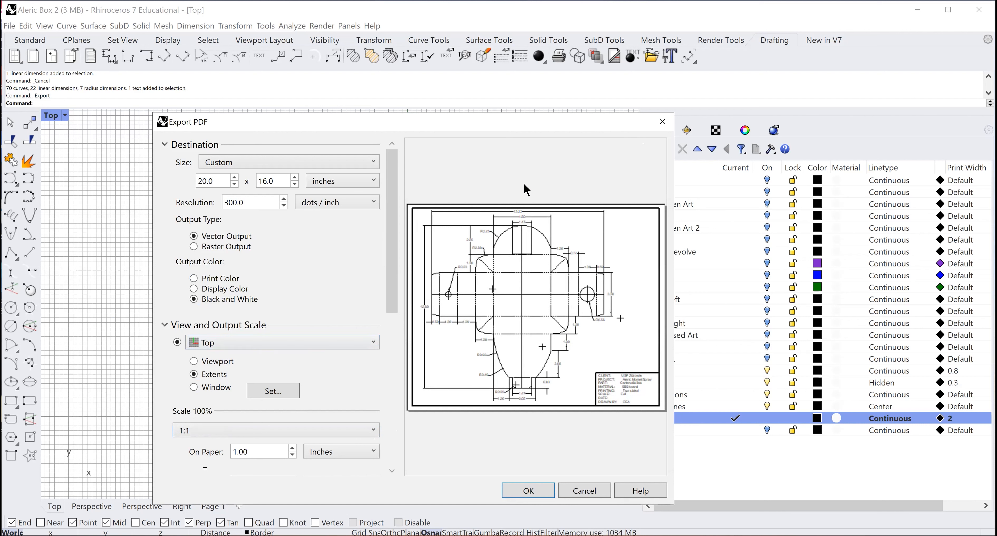
pyautogui.click(528, 491)
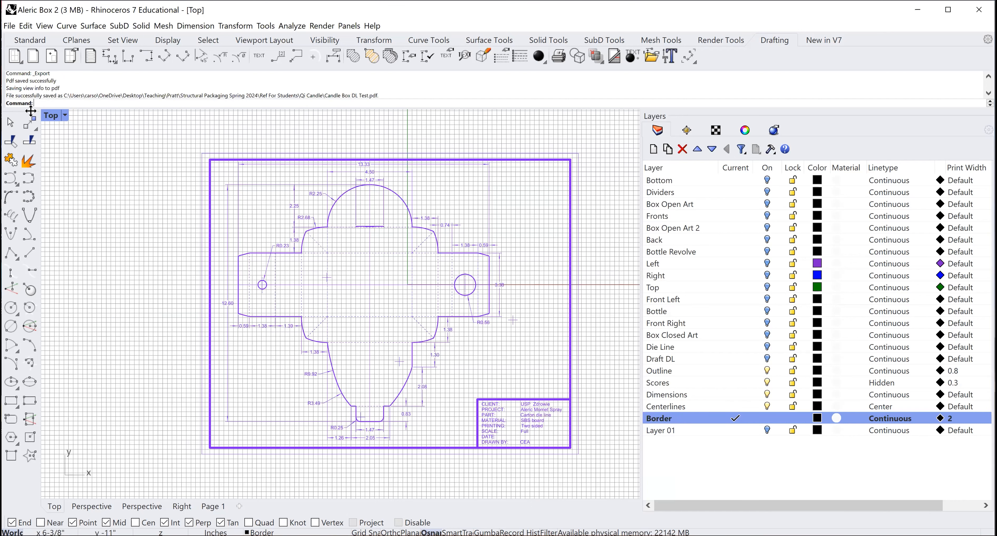
# Deselect the drawing and minimize Rhino to view the exported PDF.
pyautogui.press('Escape')
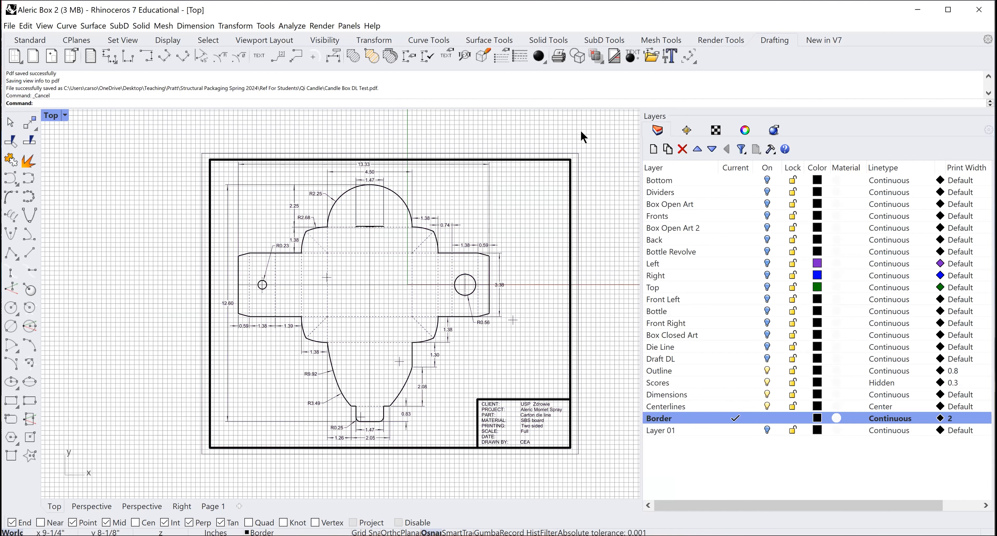
pyautogui.click(918, 9)
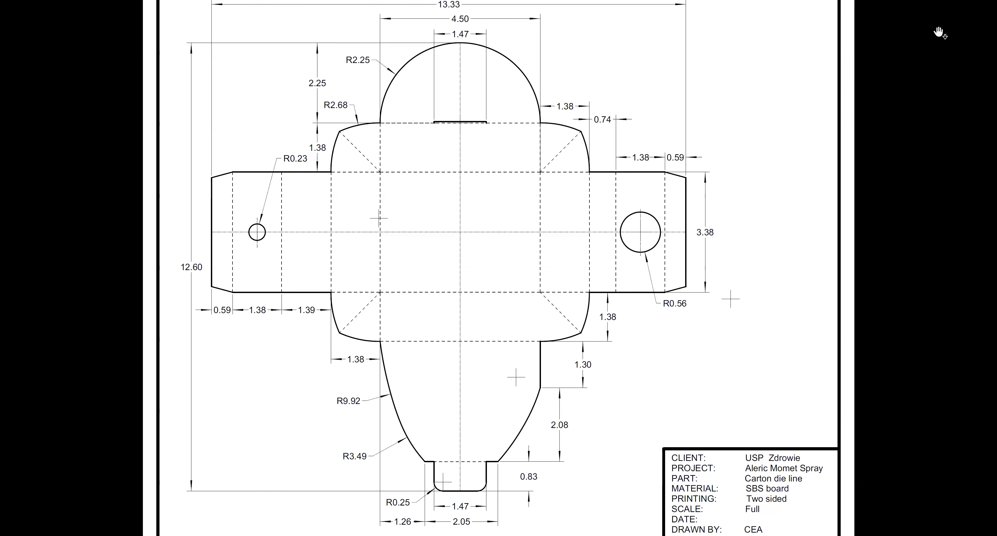